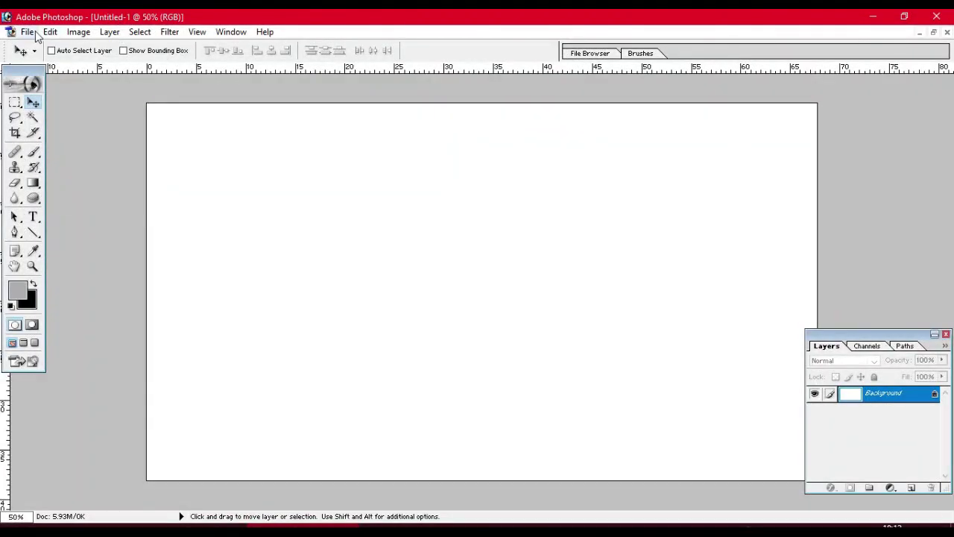
- Open the File menu once the channel intro finishes
{"action": "left_click", "coordinate": [30, 32]}
- Open the portrait JPG and drag it into Untitled-1 as Layer 1
{"action": "left_click", "coordinate": [53, 63]}
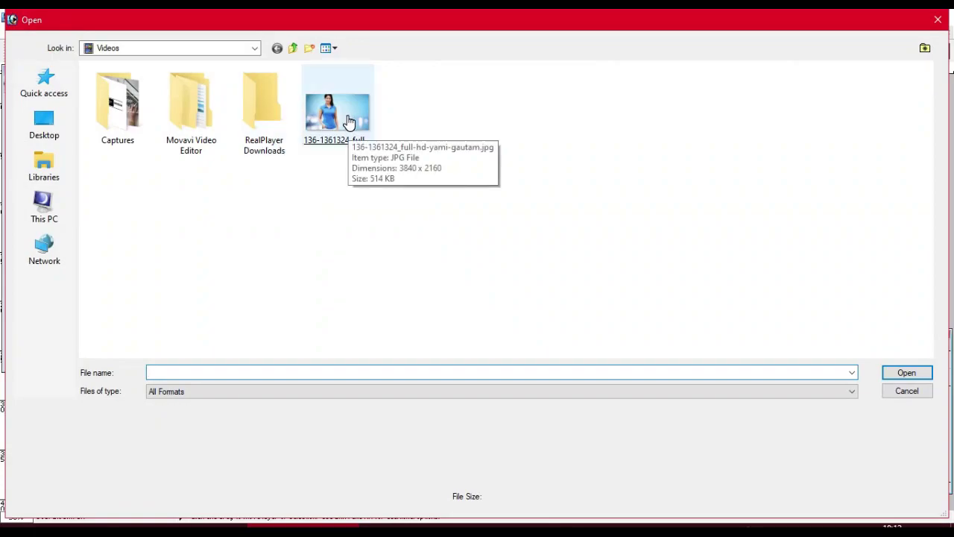
{"action": "double_click", "coordinate": [348, 121]}
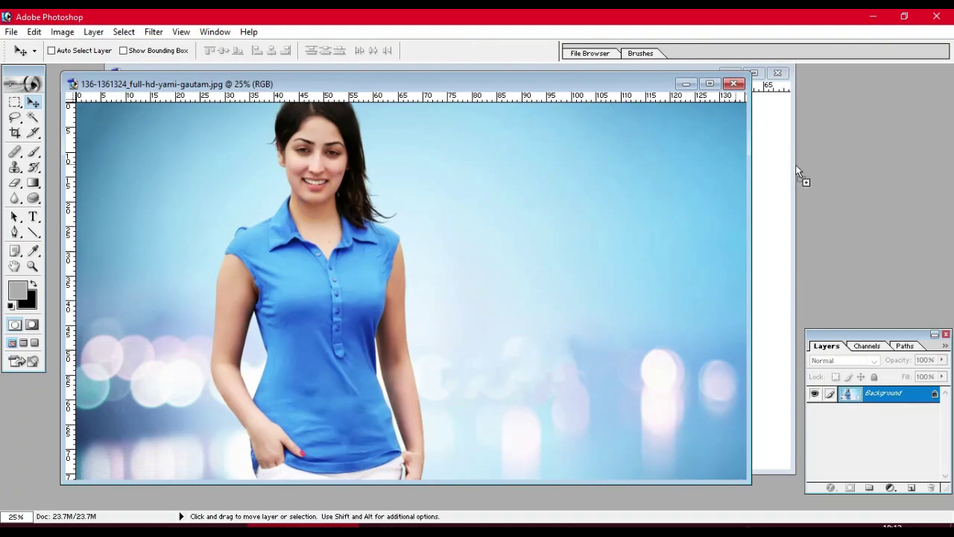
{"action": "left_click_drag", "start_coordinate": [798, 172], "coordinate": [777, 178]}
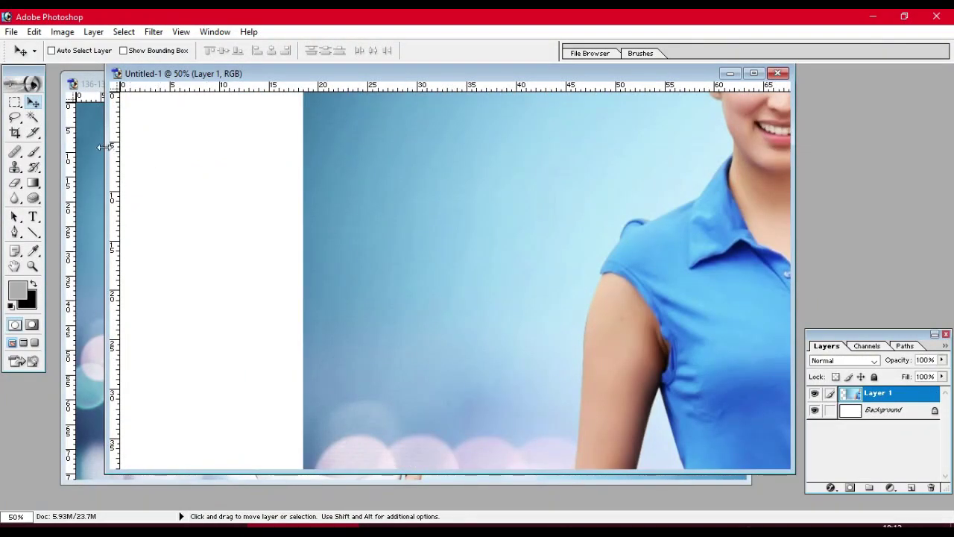
- Minimize the source photo window and shift Layer 1 left and down
{"action": "left_click", "coordinate": [102, 146]}
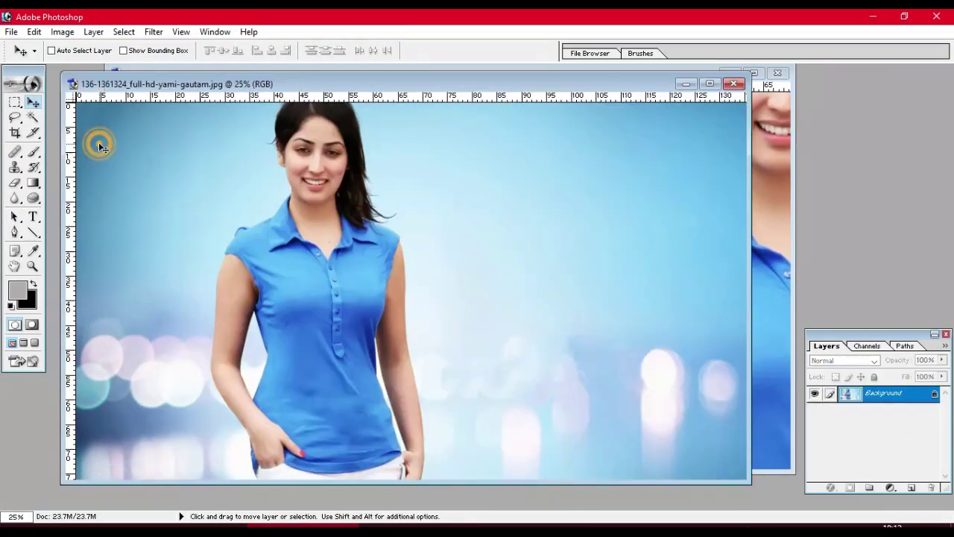
{"action": "left_click", "coordinate": [688, 84]}
{"action": "left_click_drag", "start_coordinate": [687, 181], "coordinate": [497, 273]}
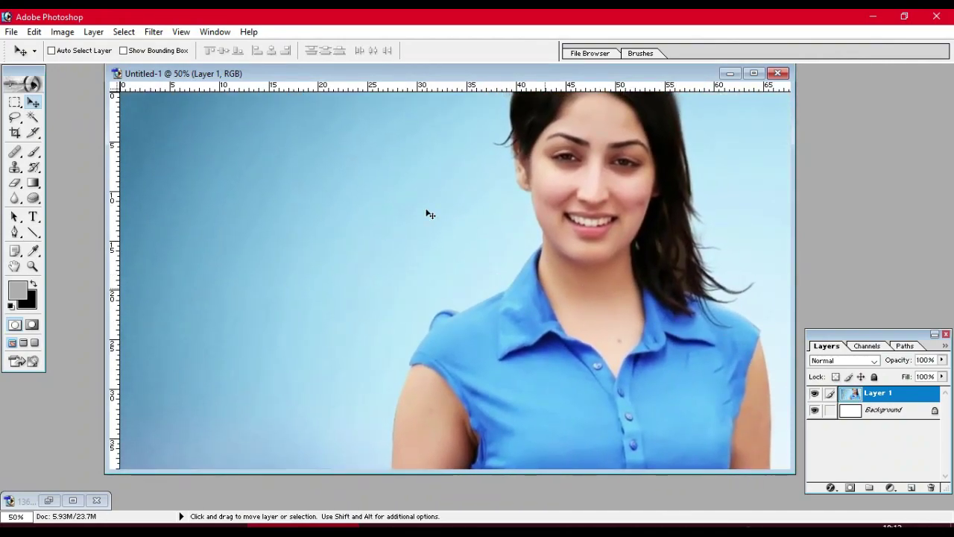
- Apply Brightness/Contrast to Layer 1 with Brightness -11 and Contrast +33
{"action": "left_click", "coordinate": [59, 33]}
{"action": "mouse_move", "coordinate": [94, 68]}
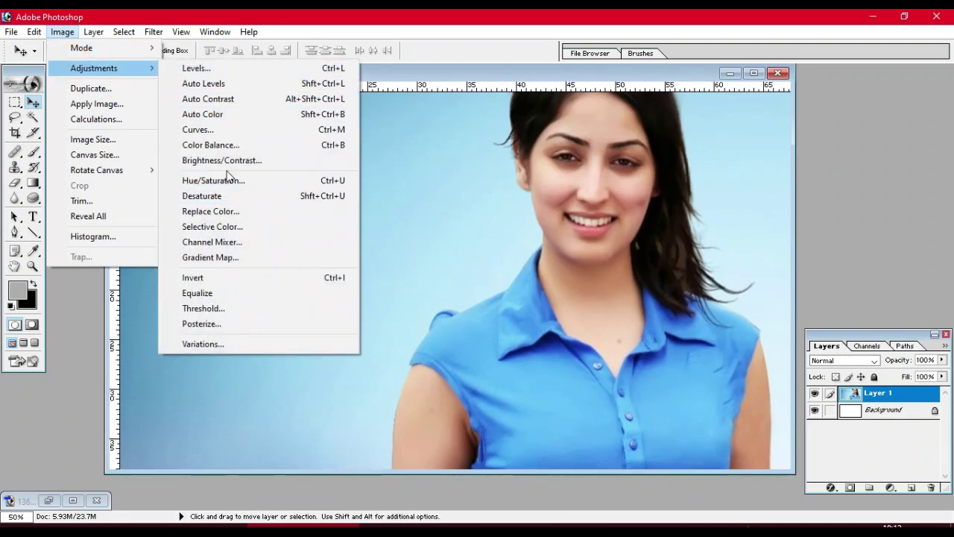
{"action": "left_click", "coordinate": [238, 161]}
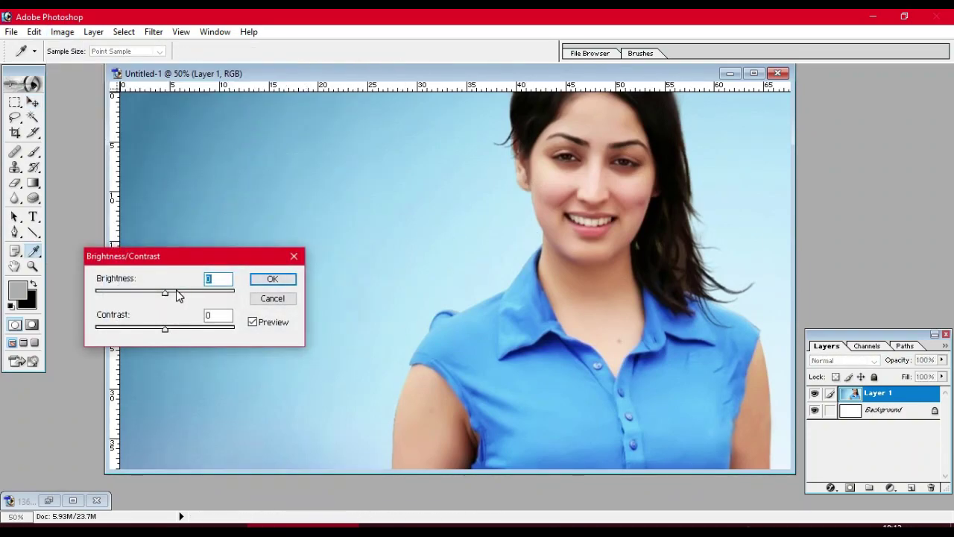
{"action": "left_click_drag", "start_coordinate": [178, 296], "coordinate": [158, 294]}
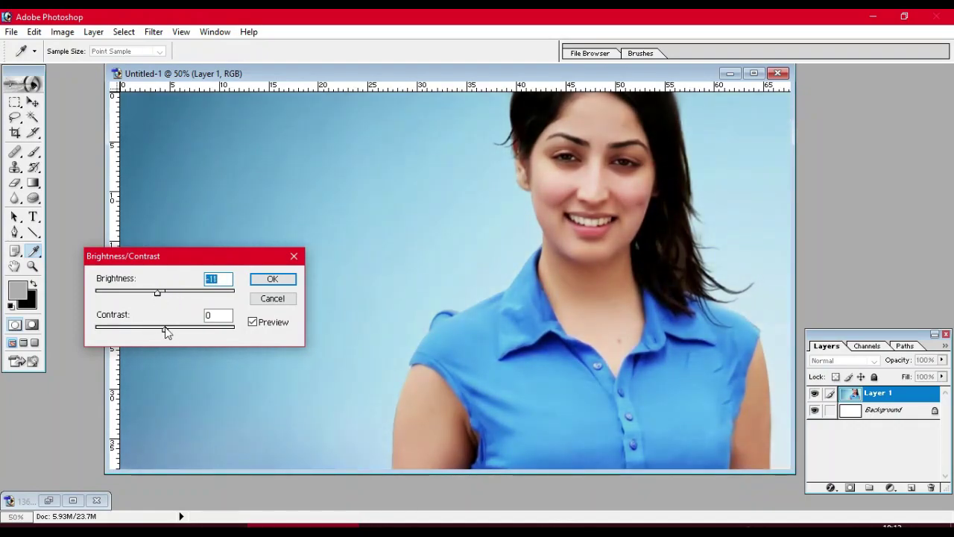
{"action": "mouse_move", "coordinate": [170, 327]}
{"action": "left_mouse_down"}
{"action": "mouse_move", "coordinate": [205, 335]}
{"action": "mouse_move", "coordinate": [183, 334]}
{"action": "mouse_move", "coordinate": [190, 339]}
{"action": "left_mouse_up"}
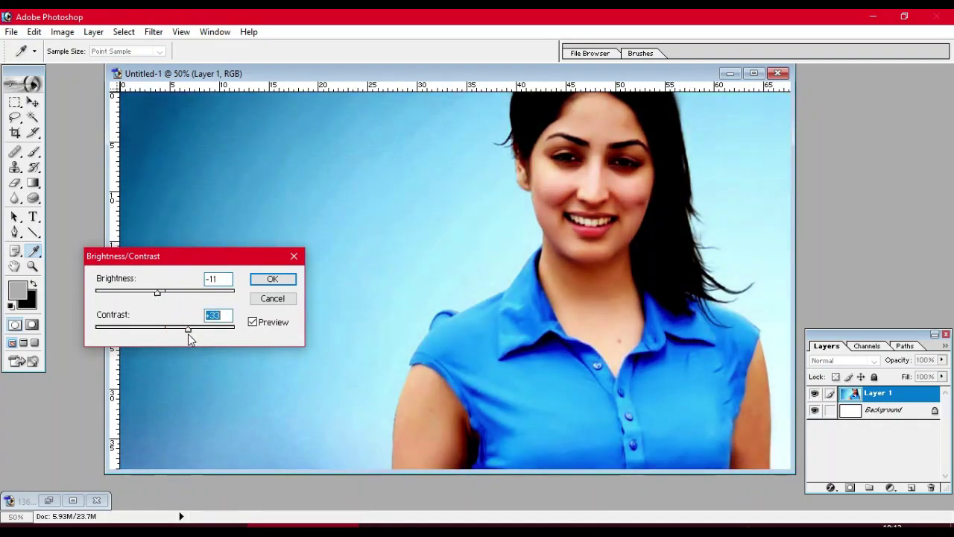
{"action": "left_click", "coordinate": [273, 278]}
{"action": "left_click", "coordinate": [64, 32]}
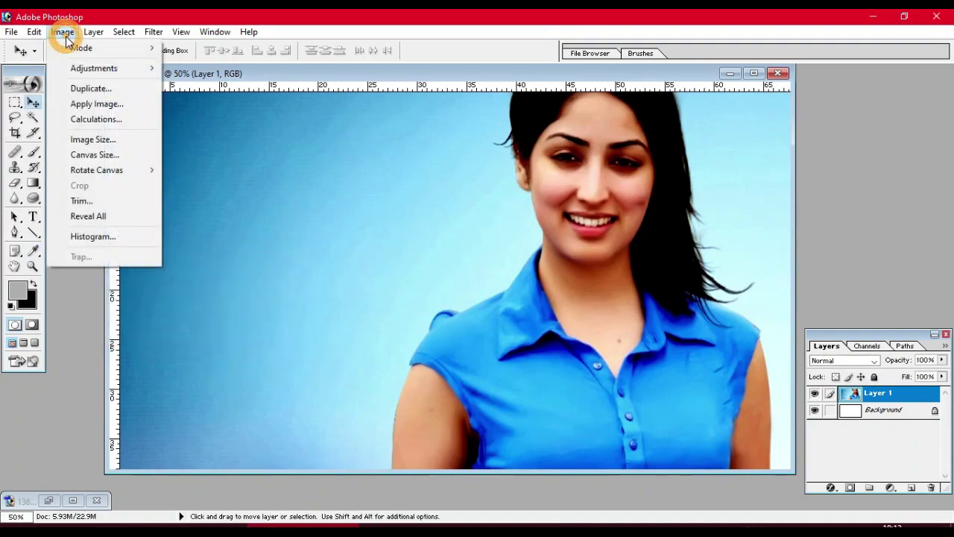
{"action": "mouse_move", "coordinate": [94, 68]}
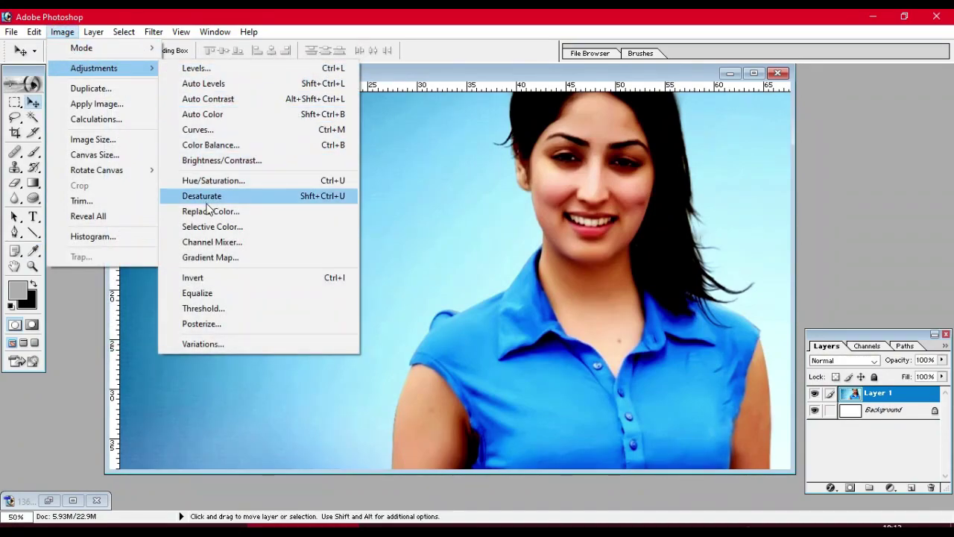
- Apply Selective Color on Cyans with Cyan -80, Magenta +100 and Yellow -48
{"action": "left_click", "coordinate": [212, 227]}
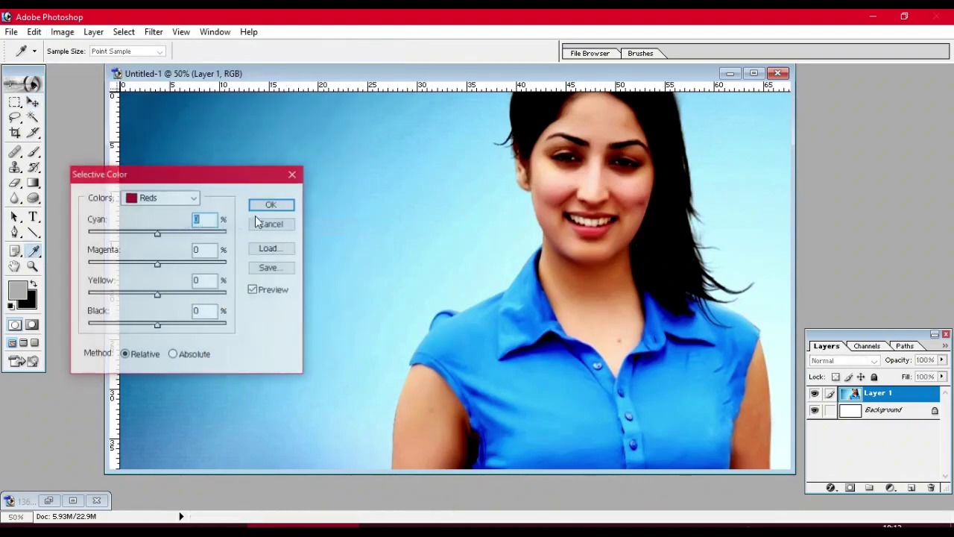
{"action": "left_click", "coordinate": [159, 197]}
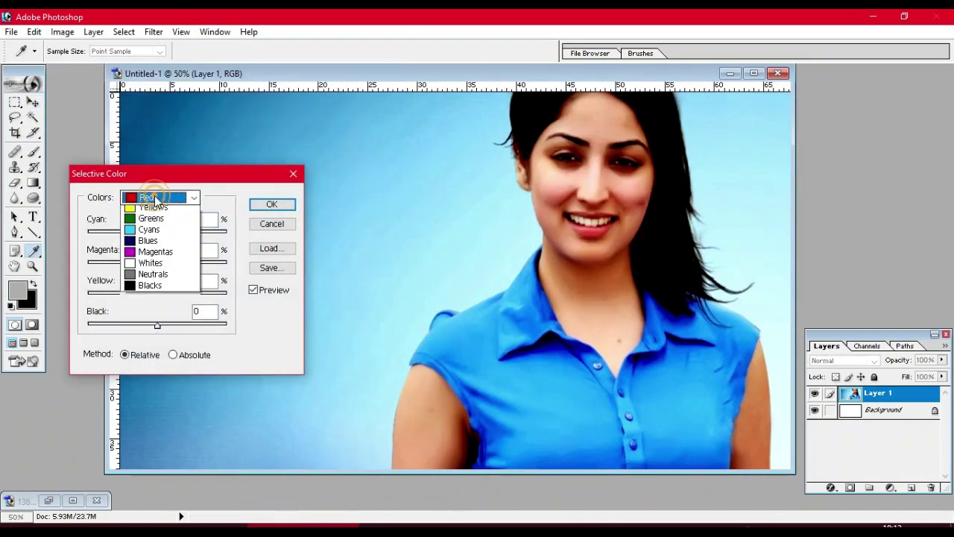
{"action": "left_click", "coordinate": [149, 245]}
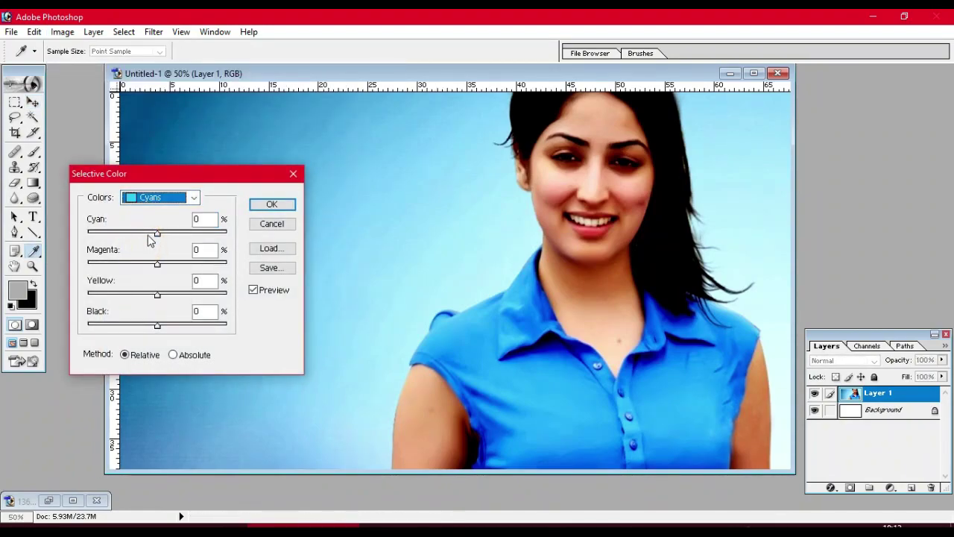
{"action": "left_click", "coordinate": [142, 234]}
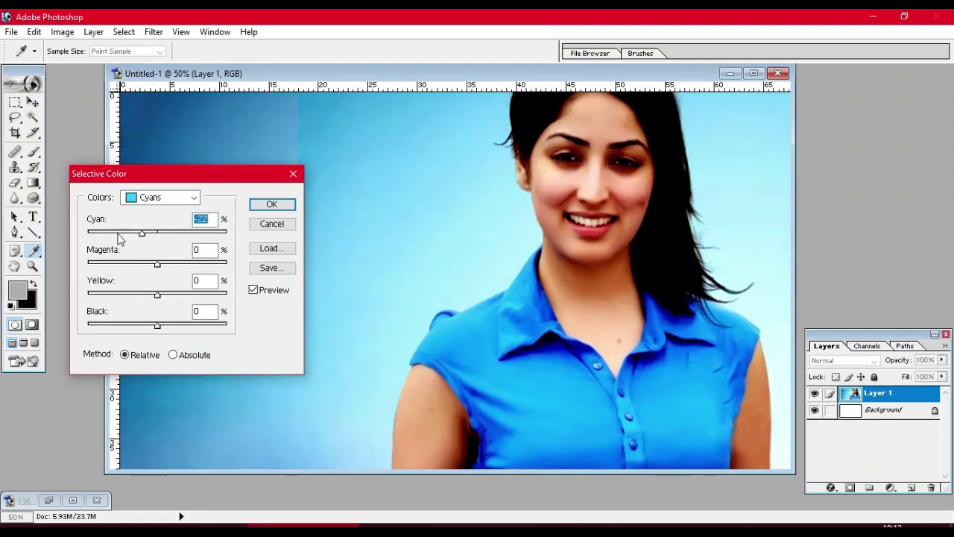
{"action": "left_click_drag", "start_coordinate": [119, 237], "coordinate": [103, 236]}
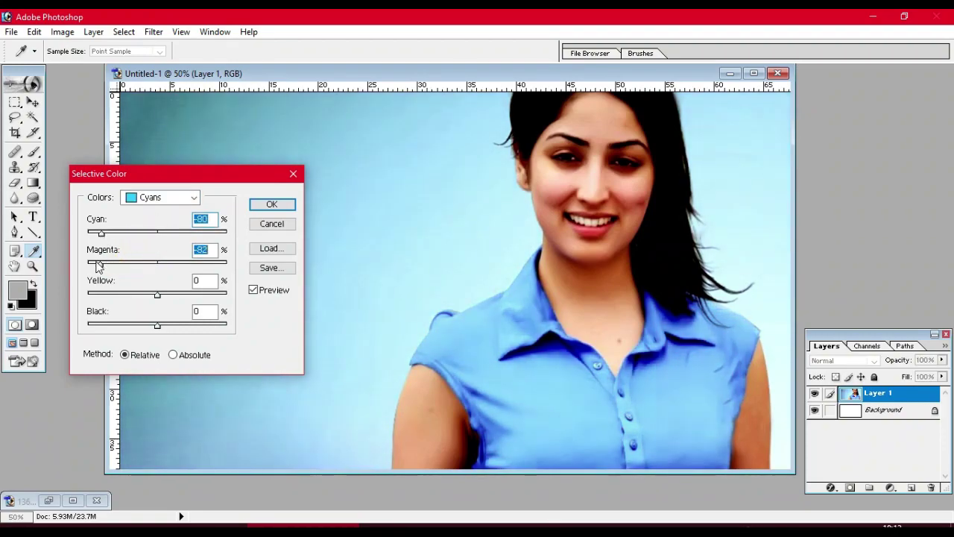
{"action": "left_click_drag", "start_coordinate": [157, 264], "coordinate": [227, 264]}
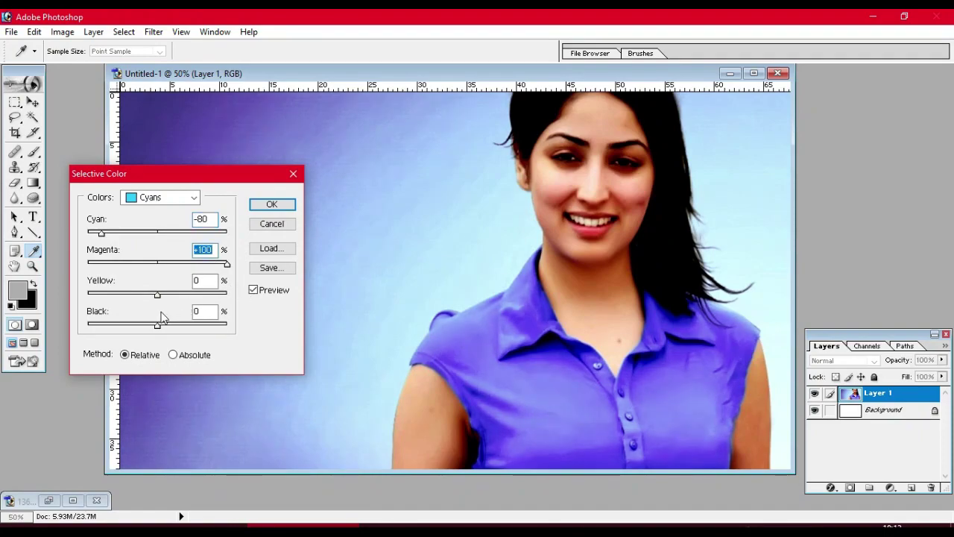
{"action": "mouse_move", "coordinate": [152, 294]}
{"action": "left_mouse_down"}
{"action": "mouse_move", "coordinate": [116, 293]}
{"action": "mouse_move", "coordinate": [124, 293]}
{"action": "left_mouse_up"}
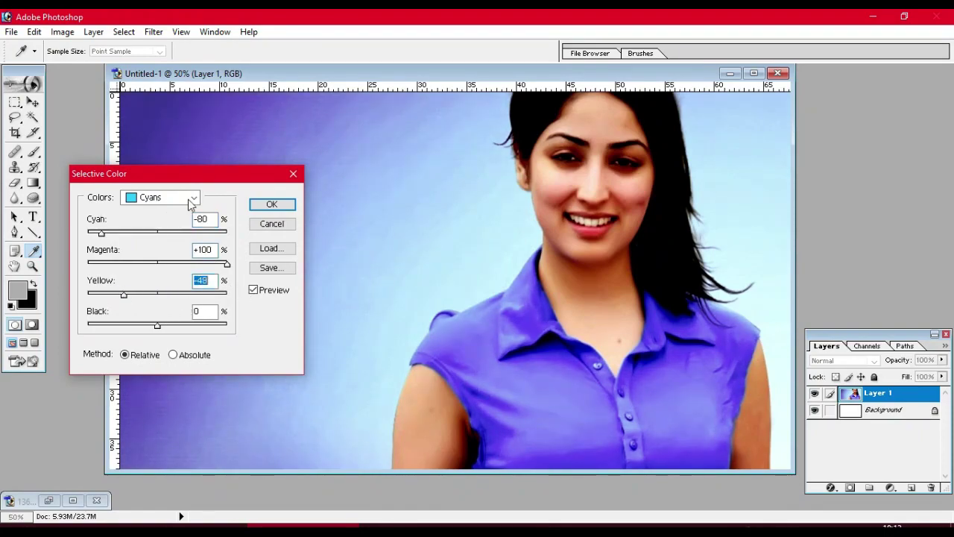
{"action": "left_click", "coordinate": [270, 205]}
{"action": "key", "text": "v"}
{"action": "left_click", "coordinate": [61, 32]}
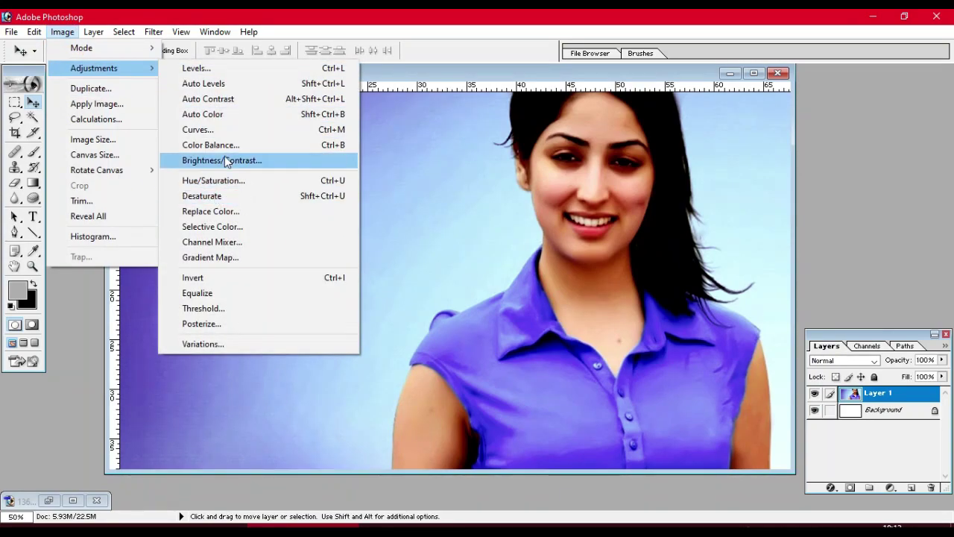
- Apply a midtone Color Balance of -65, -67, 0 to Layer 1
{"action": "left_click", "coordinate": [219, 145]}
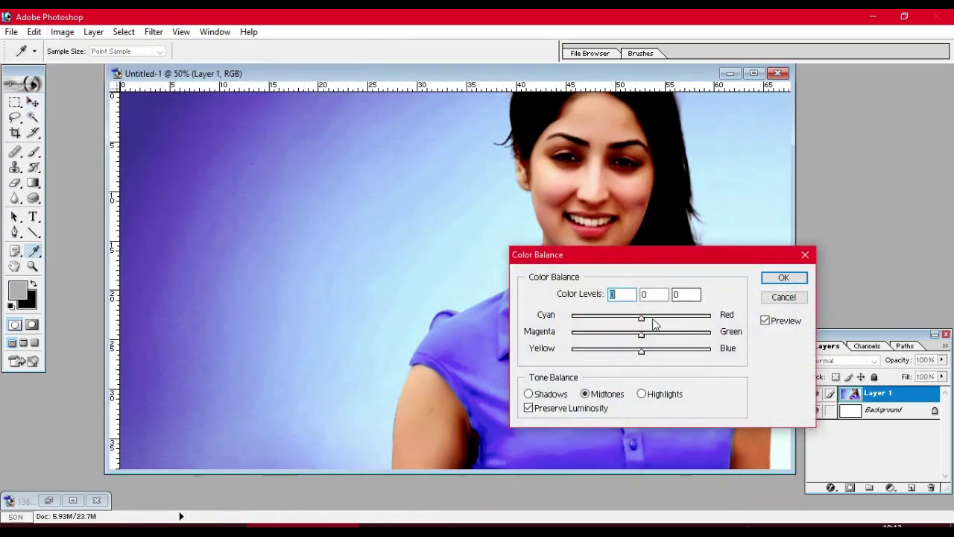
{"action": "mouse_move", "coordinate": [676, 318]}
{"action": "left_mouse_down"}
{"action": "mouse_move", "coordinate": [584, 320]}
{"action": "mouse_move", "coordinate": [596, 339]}
{"action": "left_mouse_up"}
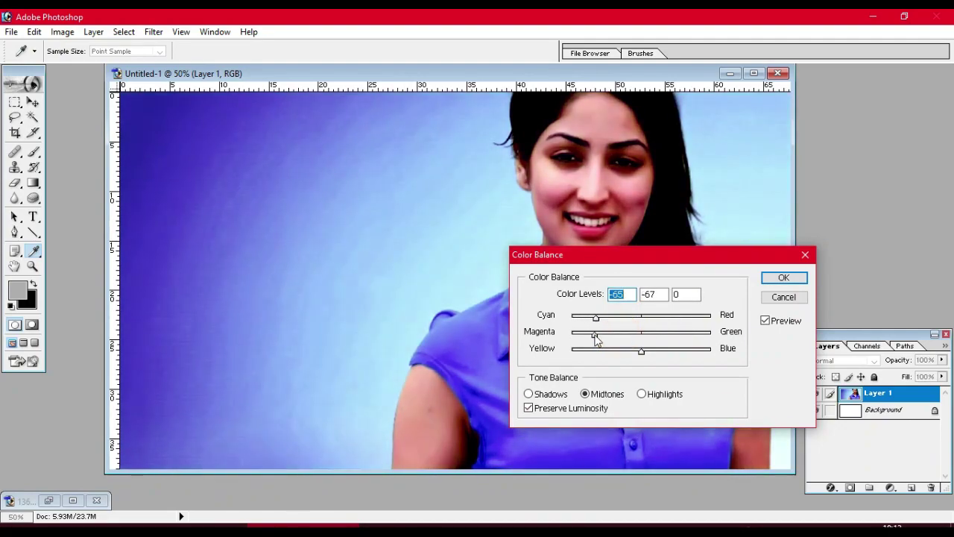
{"action": "left_click", "coordinate": [789, 276]}
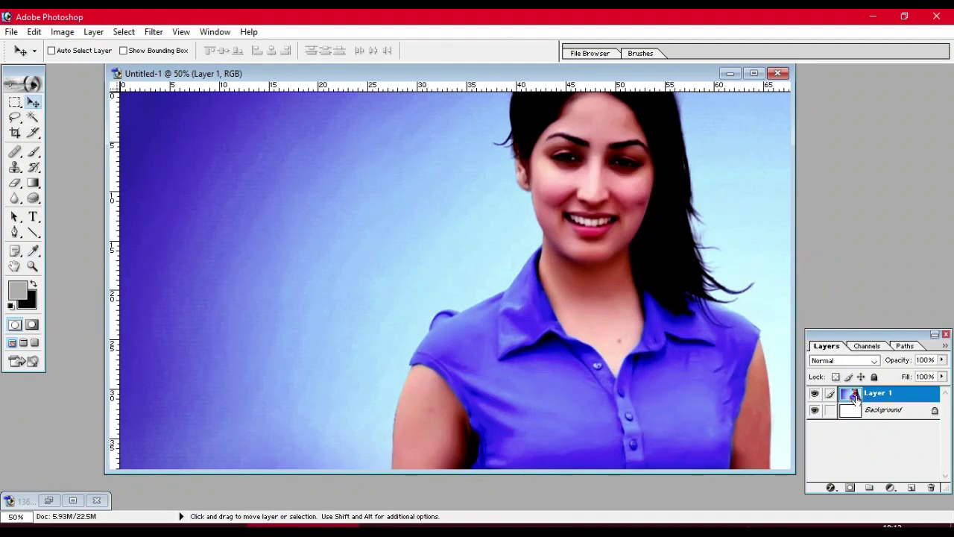
- Apply Blur More and a 37.1-pixel Gaussian Blur to Layer 1, then restore the portrait window
{"action": "left_click", "coordinate": [145, 33]}
{"action": "mouse_move", "coordinate": [171, 134]}
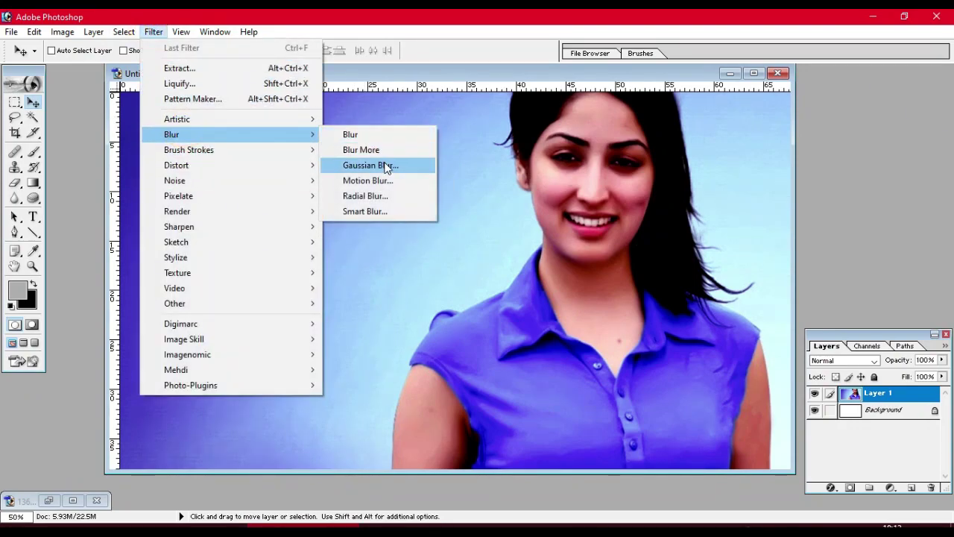
{"action": "left_click", "coordinate": [384, 149]}
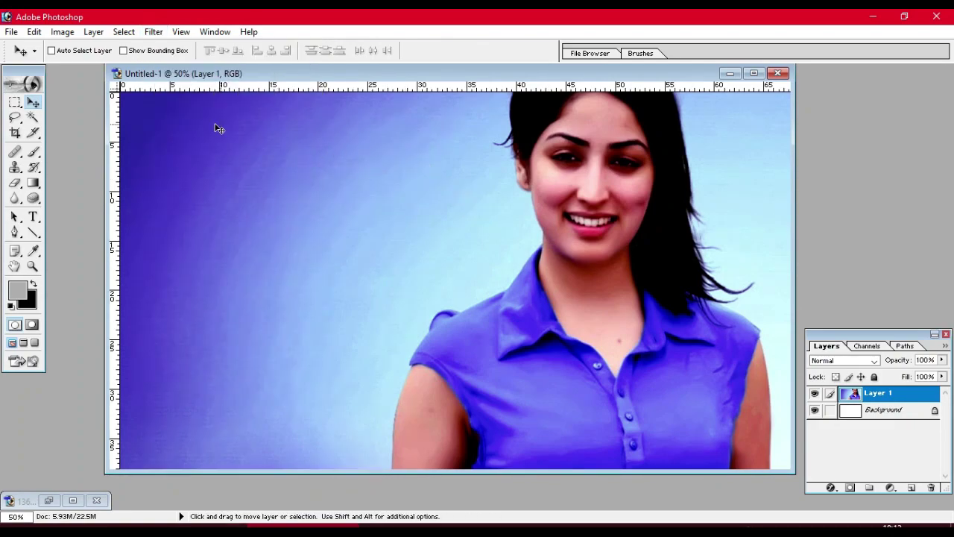
{"action": "left_click", "coordinate": [154, 32]}
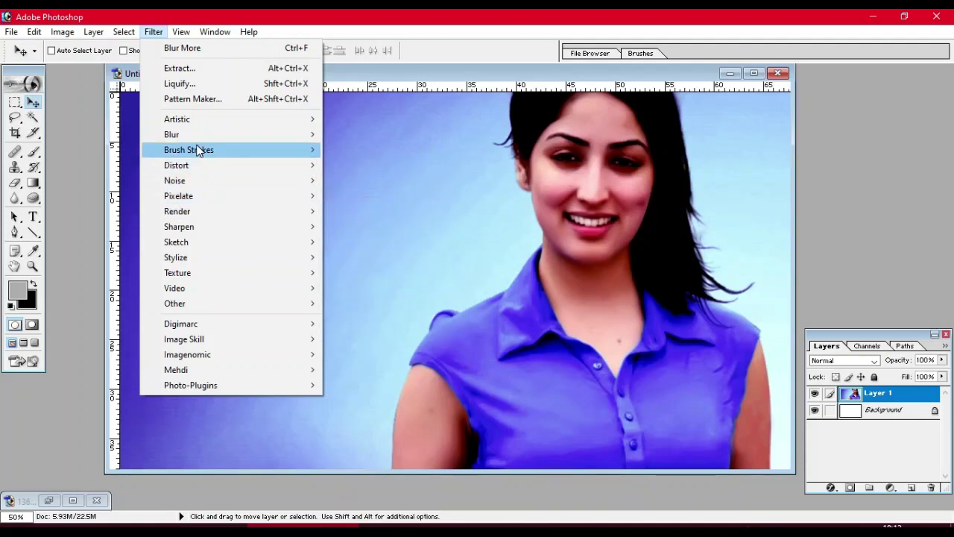
{"action": "mouse_move", "coordinate": [172, 135]}
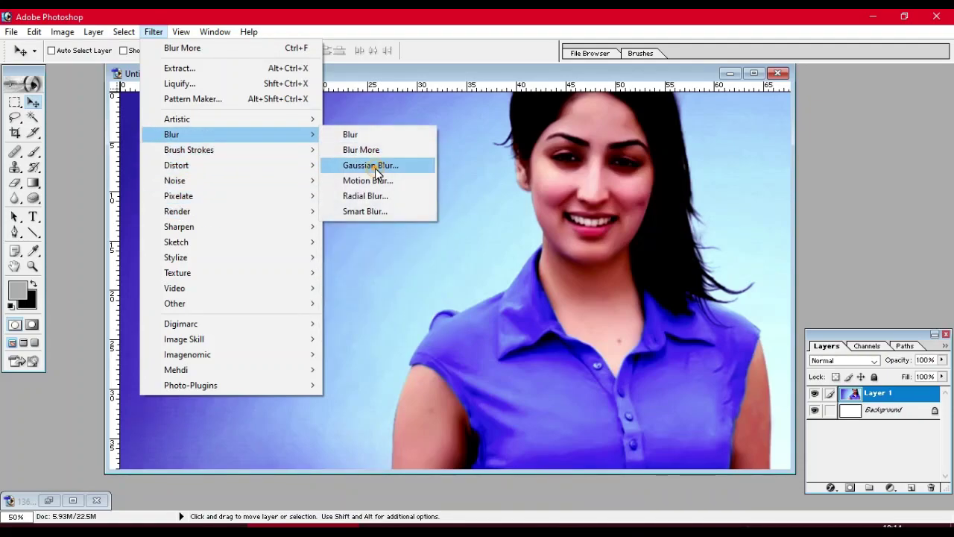
{"action": "left_click", "coordinate": [375, 166]}
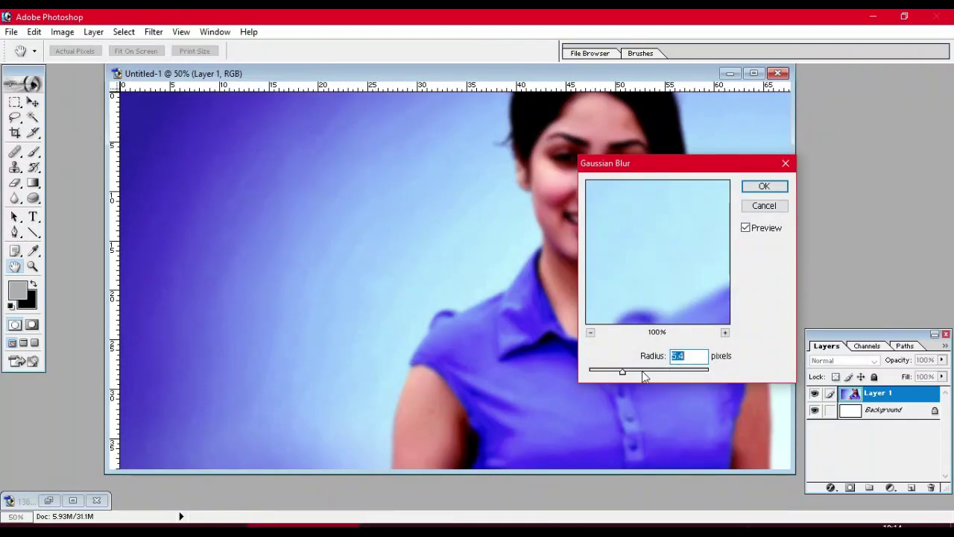
{"action": "left_click_drag", "start_coordinate": [633, 377], "coordinate": [656, 377]}
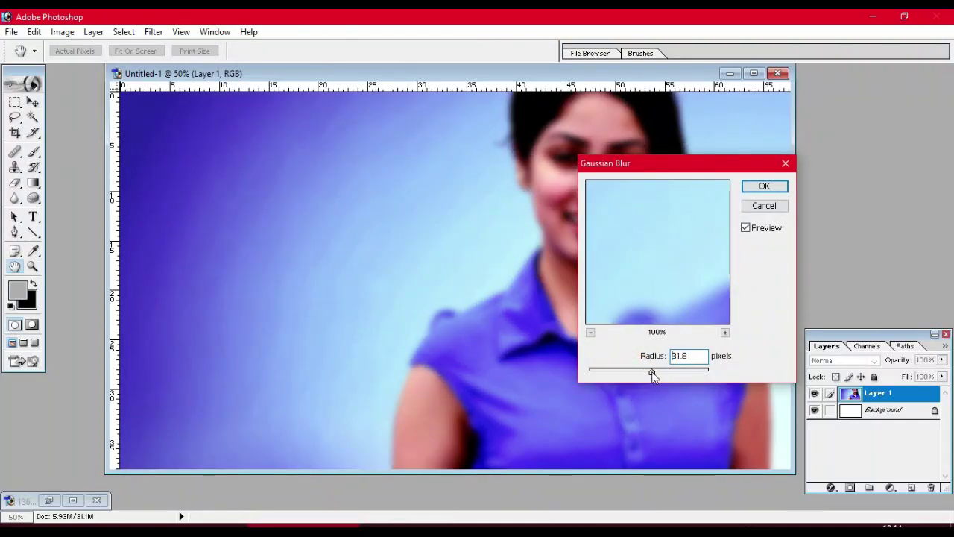
{"action": "left_click", "coordinate": [754, 186]}
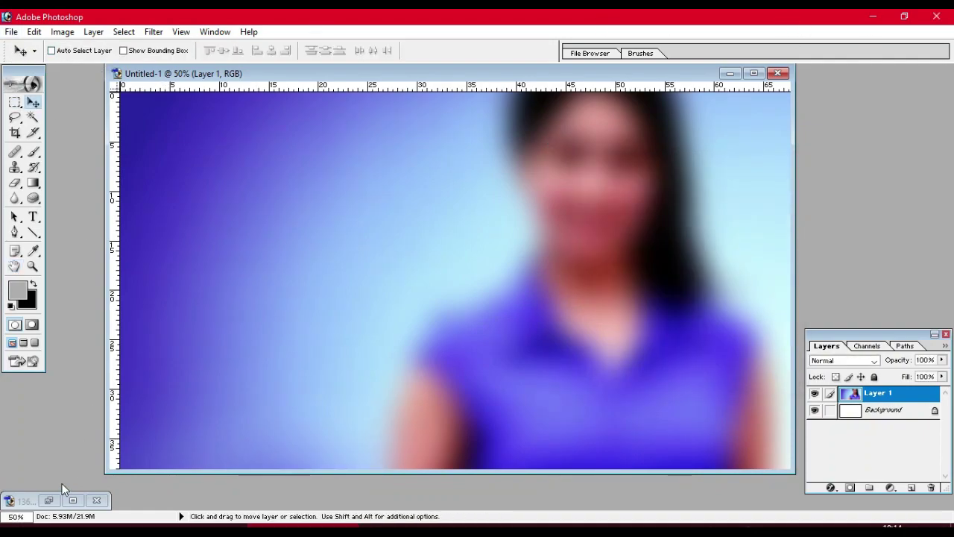
{"action": "left_click", "coordinate": [48, 500]}
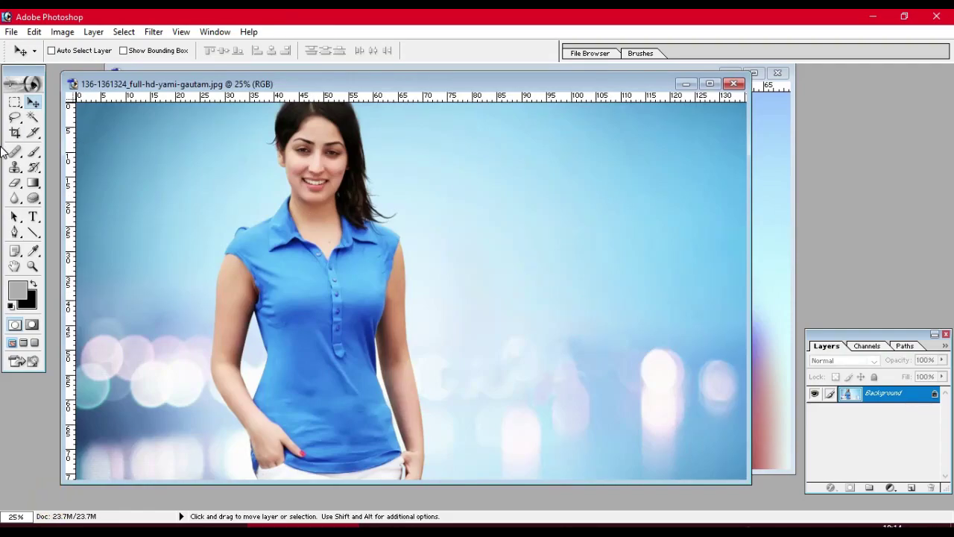
- Crop the portrait photo to a narrow upright frame around the standing woman
{"action": "left_click", "coordinate": [15, 134]}
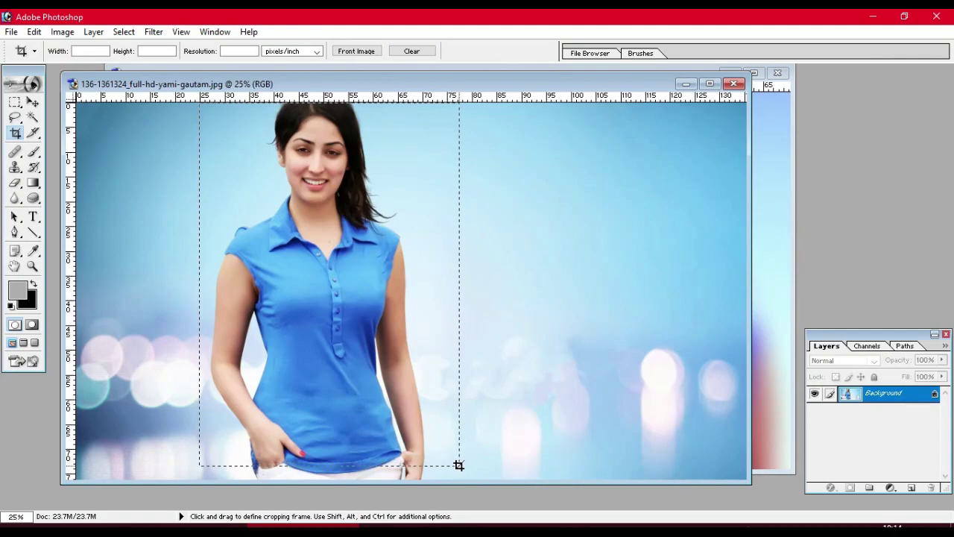
{"action": "left_click_drag", "start_coordinate": [376, 421], "coordinate": [460, 490]}
{"action": "key", "text": "Return"}
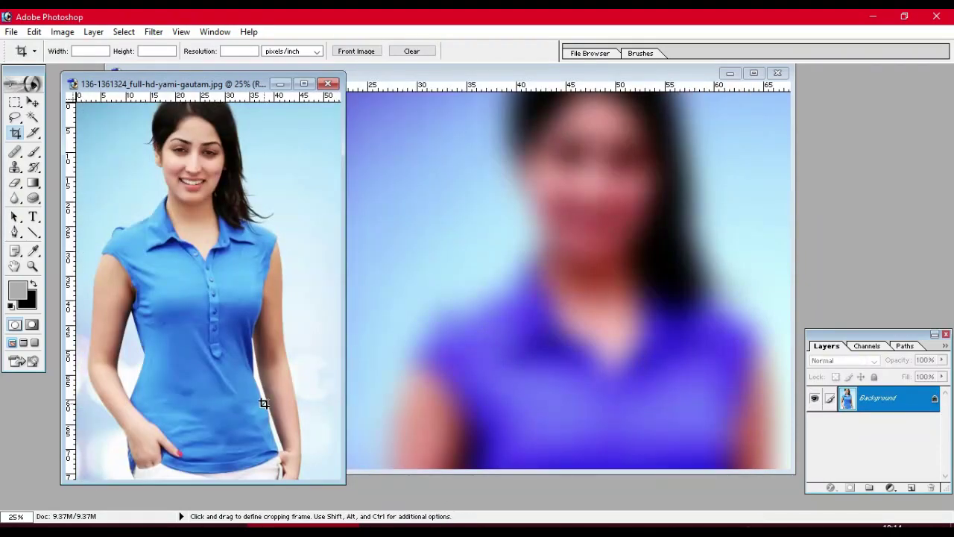
- Drag the cropped portrait into Untitled-1 as Layer 2 and maximize that window
{"action": "left_click", "coordinate": [33, 102]}
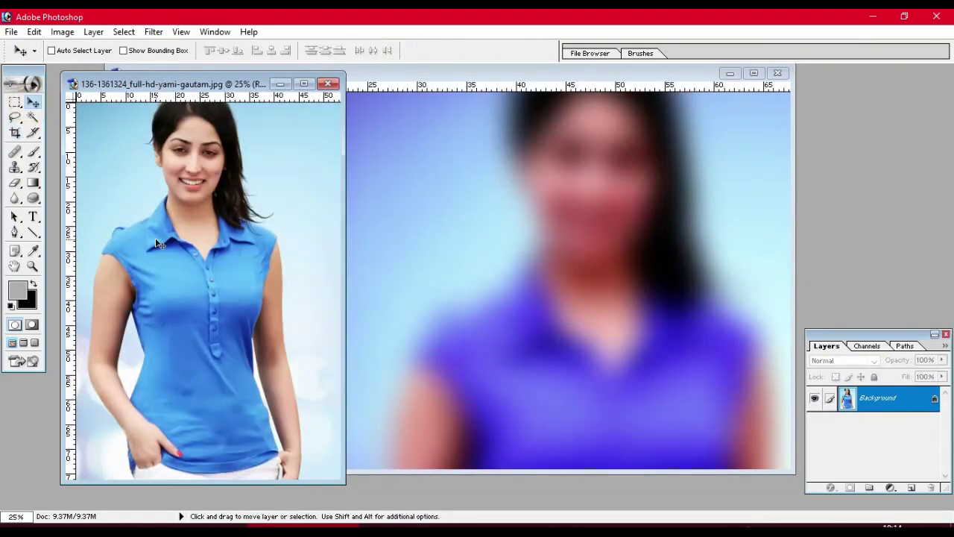
{"action": "mouse_move", "coordinate": [366, 236]}
{"action": "left_mouse_down"}
{"action": "mouse_move", "coordinate": [406, 243]}
{"action": "mouse_move", "coordinate": [380, 247]}
{"action": "left_mouse_up"}
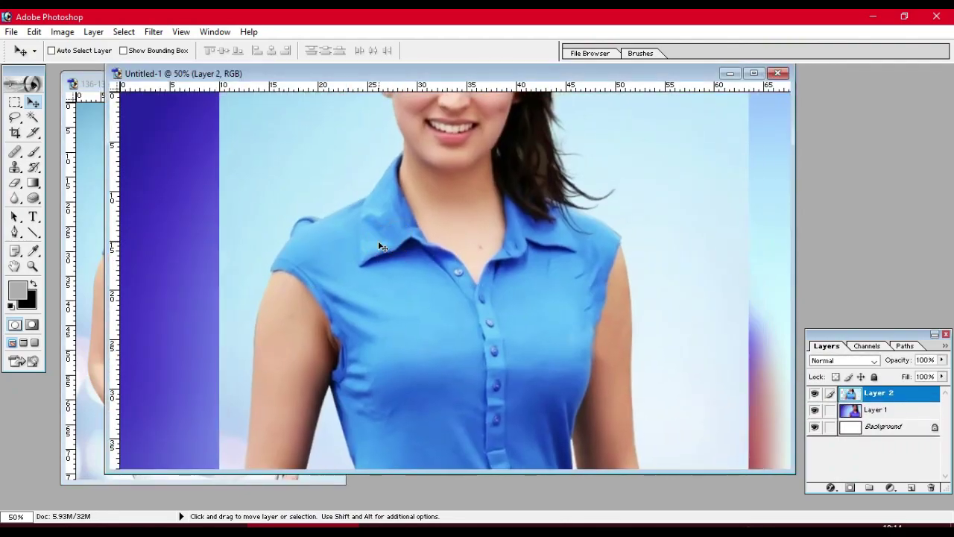
{"action": "left_click", "coordinate": [752, 73]}
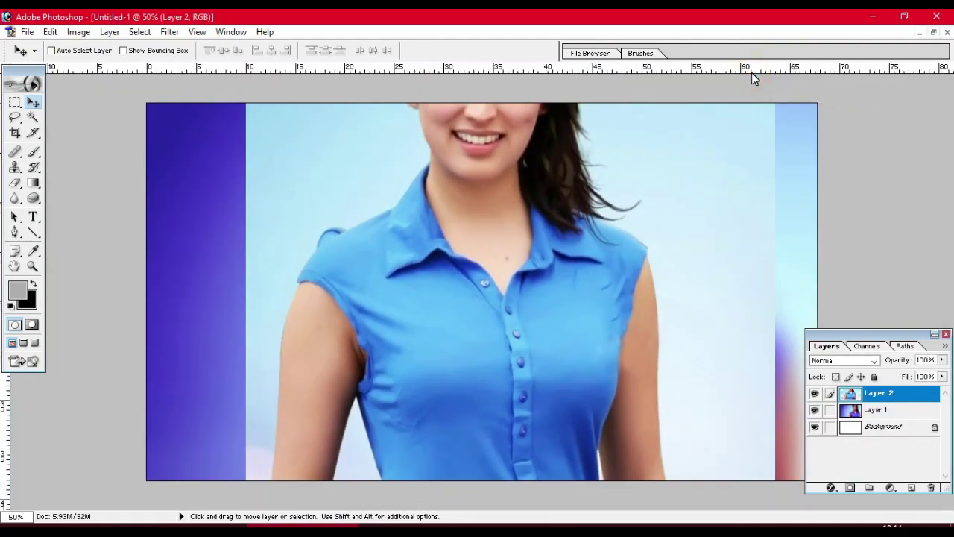
- Free-transform the portrait, shrinking it to about 39% and moving it up and left
{"action": "key", "text": "ctrl+minus"}
{"action": "key", "text": "ctrl+t"}
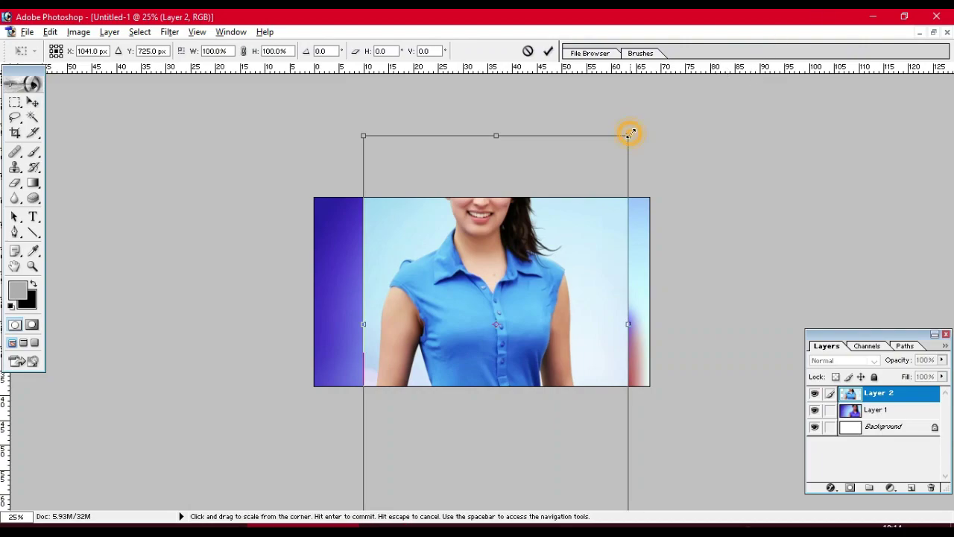
{"action": "left_click_drag", "start_coordinate": [630, 134], "coordinate": [580, 203]}
{"action": "left_click_drag", "start_coordinate": [486, 298], "coordinate": [442, 293]}
{"action": "left_click_drag", "start_coordinate": [537, 199], "coordinate": [516, 224]}
{"action": "left_click_drag", "start_coordinate": [460, 291], "coordinate": [417, 270]}
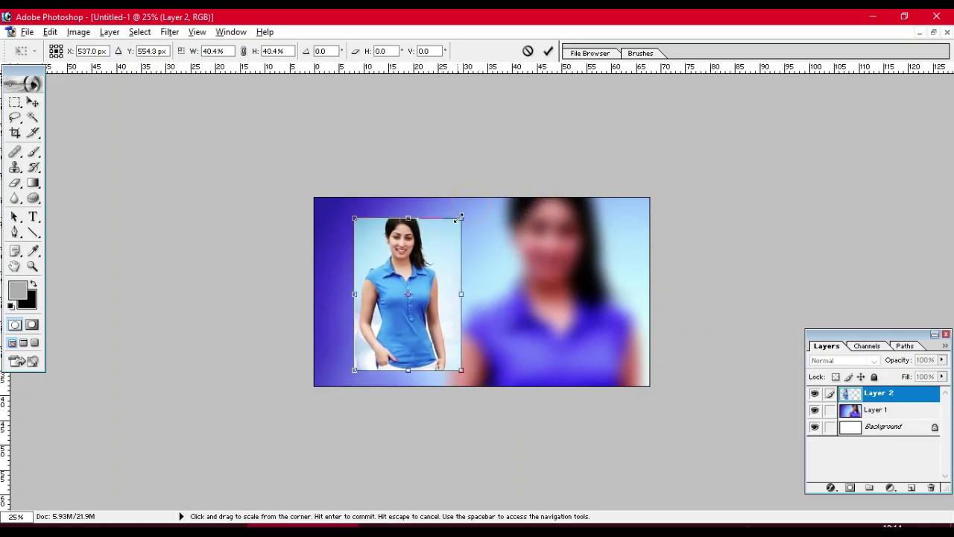
{"action": "mouse_move", "coordinate": [472, 203]}
{"action": "left_mouse_down"}
{"action": "mouse_move", "coordinate": [463, 211]}
{"action": "mouse_move", "coordinate": [474, 220]}
{"action": "left_mouse_up"}
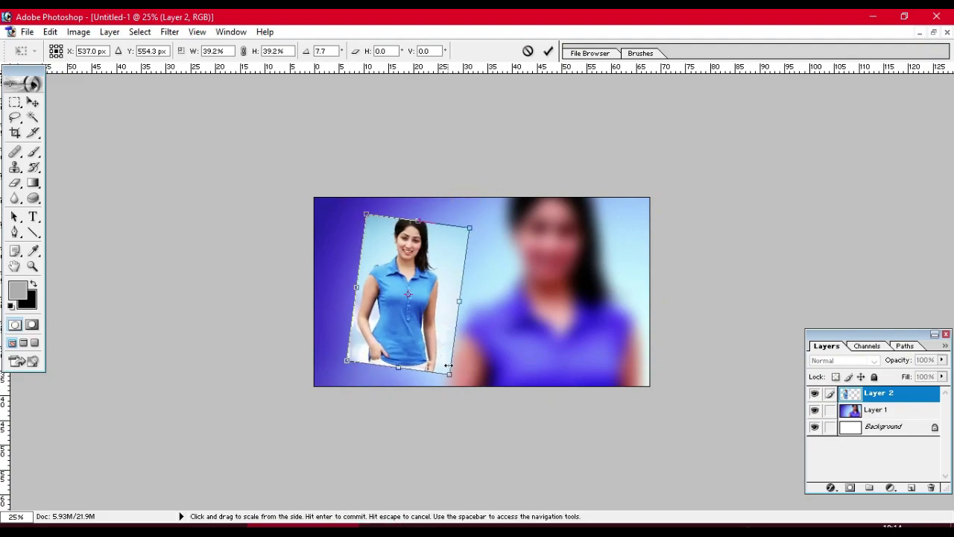
- Commit the portrait at 44.4% scale and 7.7° tilt on the left, then copy it rightward
{"action": "left_click_drag", "start_coordinate": [449, 374], "coordinate": [456, 388]}
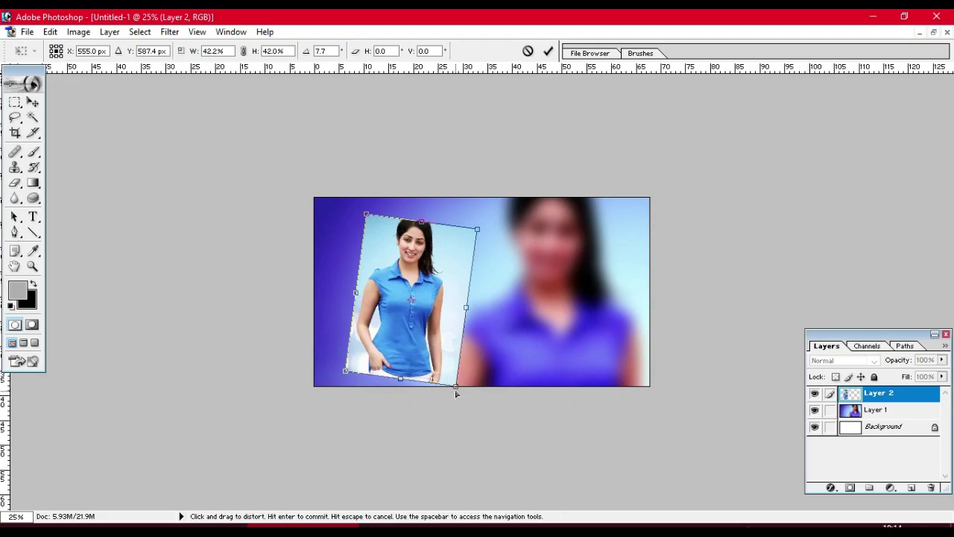
{"action": "key", "text": "ctrl+z"}
{"action": "left_click_drag", "start_coordinate": [451, 373], "coordinate": [456, 384]}
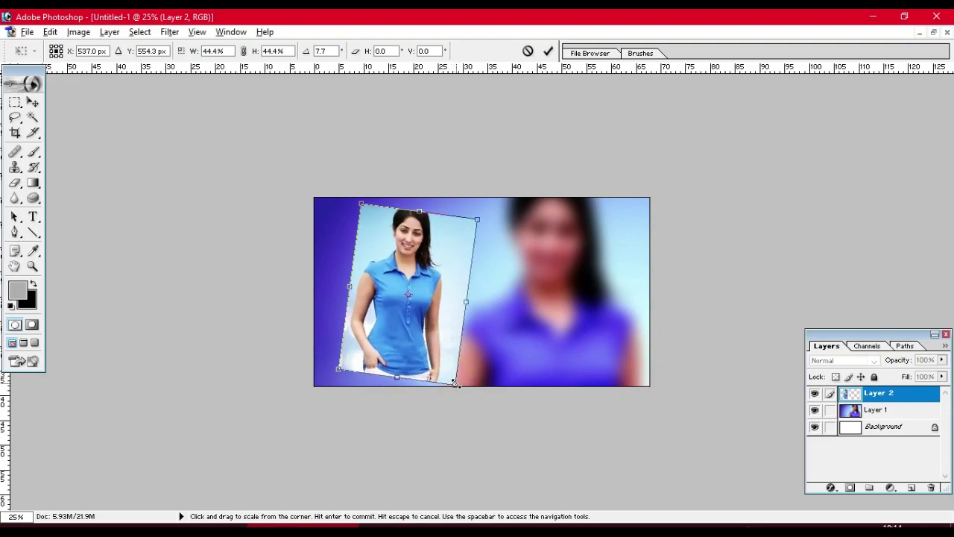
{"action": "left_click_drag", "start_coordinate": [424, 351], "coordinate": [409, 358]}
{"action": "double_click", "coordinate": [408, 358]}
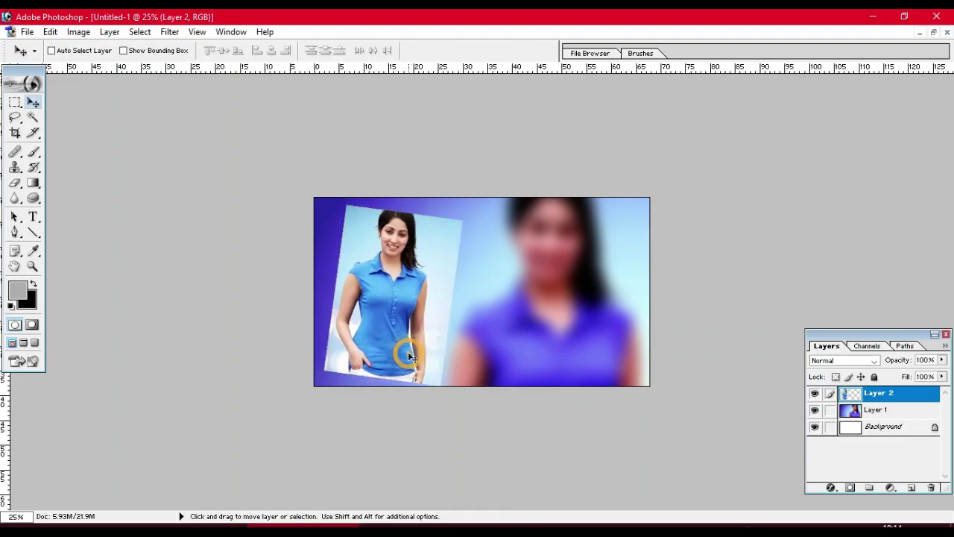
{"action": "left_click_drag", "start_coordinate": [410, 356], "coordinate": [395, 358]}
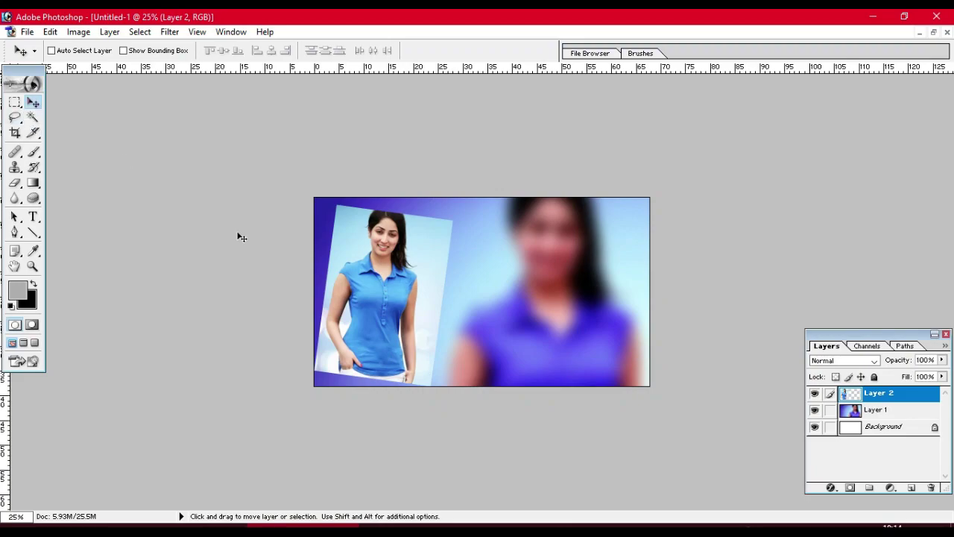
{"action": "left_click_drag", "start_coordinate": [372, 290], "coordinate": [582, 293]}
- Place a third copy and reposition the left, middle and right photos across the canvas
{"action": "left_click_drag", "start_coordinate": [428, 275], "coordinate": [422, 270]}
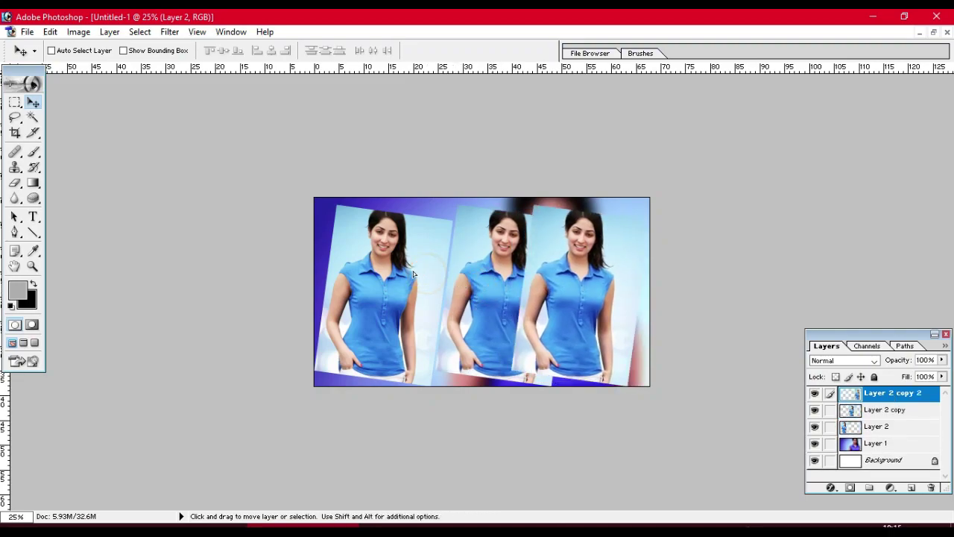
{"action": "right_click", "coordinate": [390, 256]}
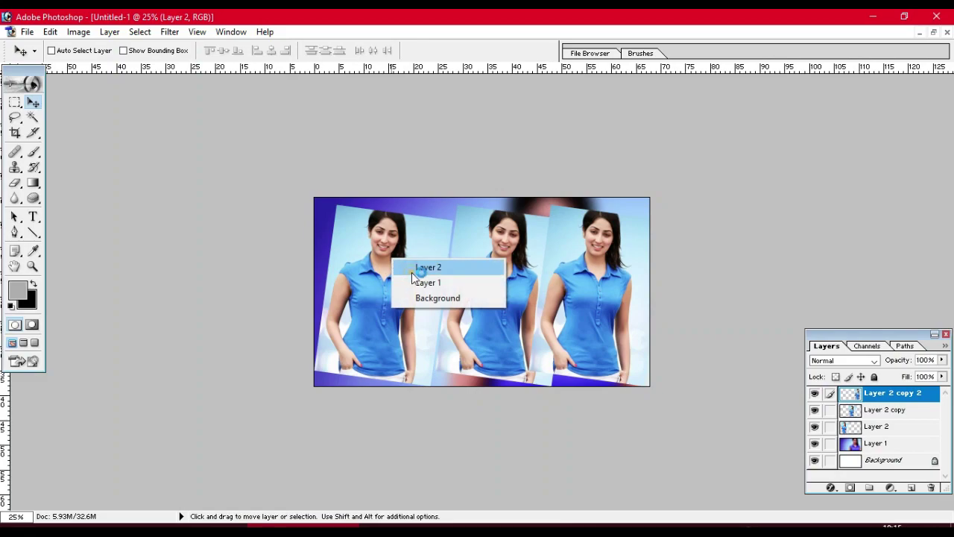
{"action": "left_click", "coordinate": [409, 265]}
{"action": "mouse_move", "coordinate": [386, 273]}
{"action": "left_mouse_down"}
{"action": "mouse_move", "coordinate": [366, 275]}
{"action": "mouse_move", "coordinate": [368, 282]}
{"action": "left_mouse_up"}
{"action": "right_click", "coordinate": [455, 285]}
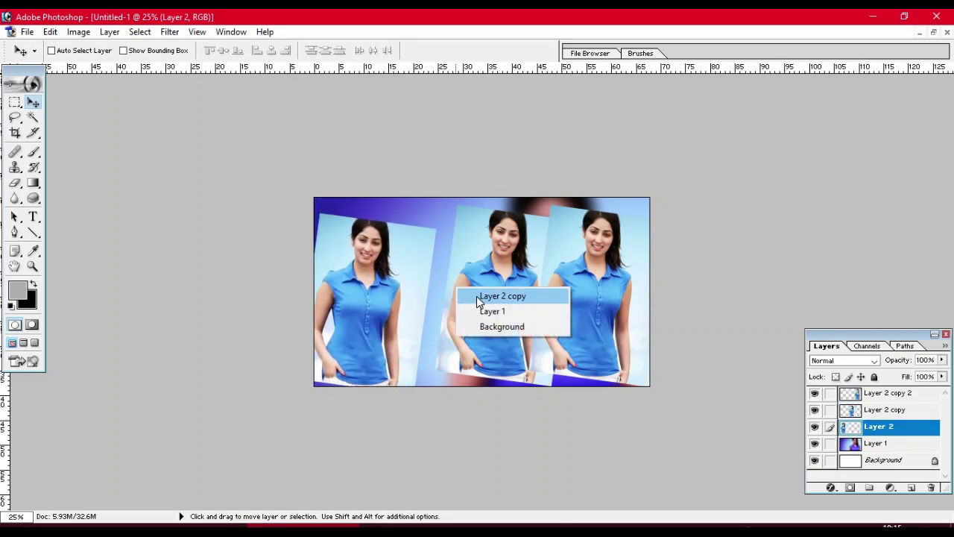
{"action": "left_click", "coordinate": [476, 296]}
{"action": "left_click_drag", "start_coordinate": [476, 296], "coordinate": [454, 305]}
{"action": "right_click", "coordinate": [537, 315]}
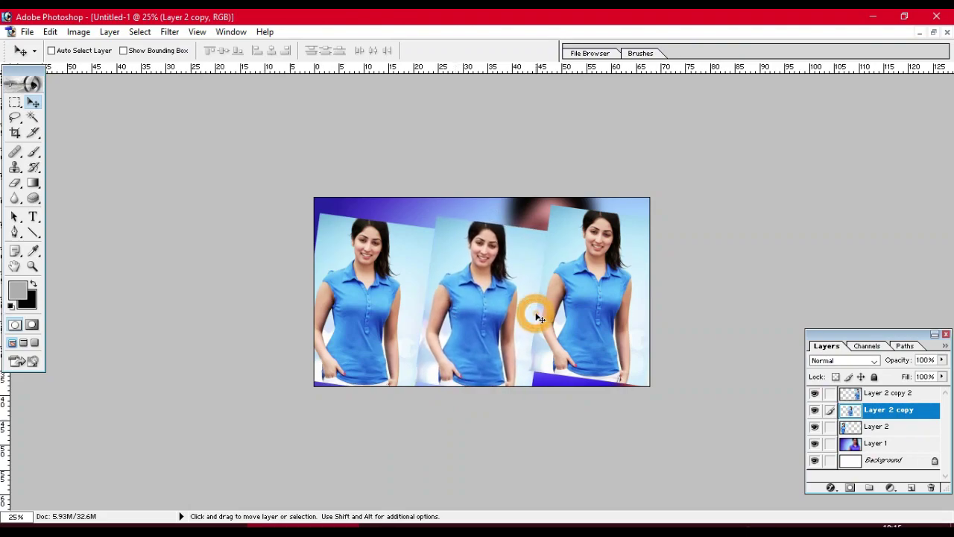
{"action": "left_click", "coordinate": [564, 325]}
{"action": "left_click_drag", "start_coordinate": [564, 328], "coordinate": [575, 331]}
{"action": "right_click", "coordinate": [635, 290]}
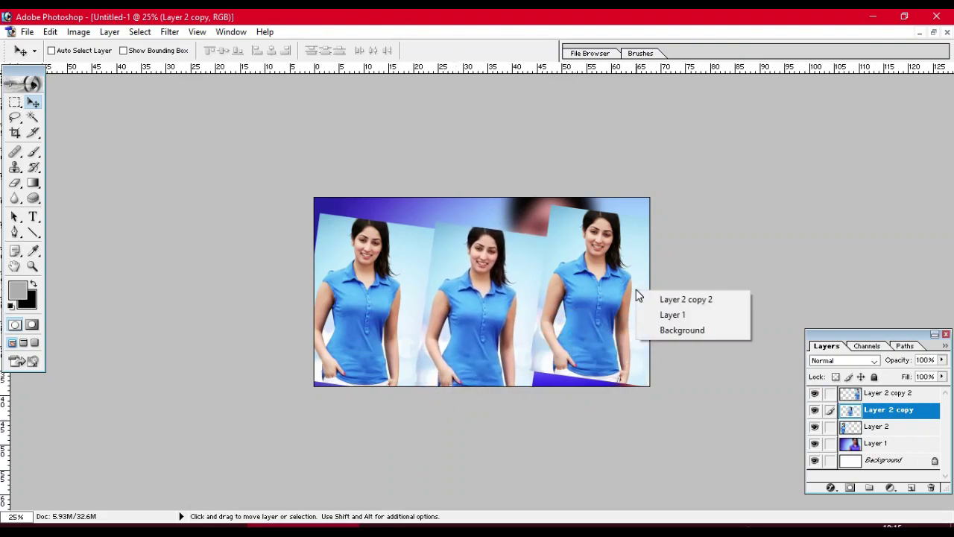
{"action": "left_click", "coordinate": [642, 297]}
{"action": "mouse_move", "coordinate": [628, 297]}
{"action": "left_mouse_down"}
{"action": "mouse_move", "coordinate": [624, 325]}
{"action": "mouse_move", "coordinate": [623, 304]}
{"action": "left_mouse_up"}
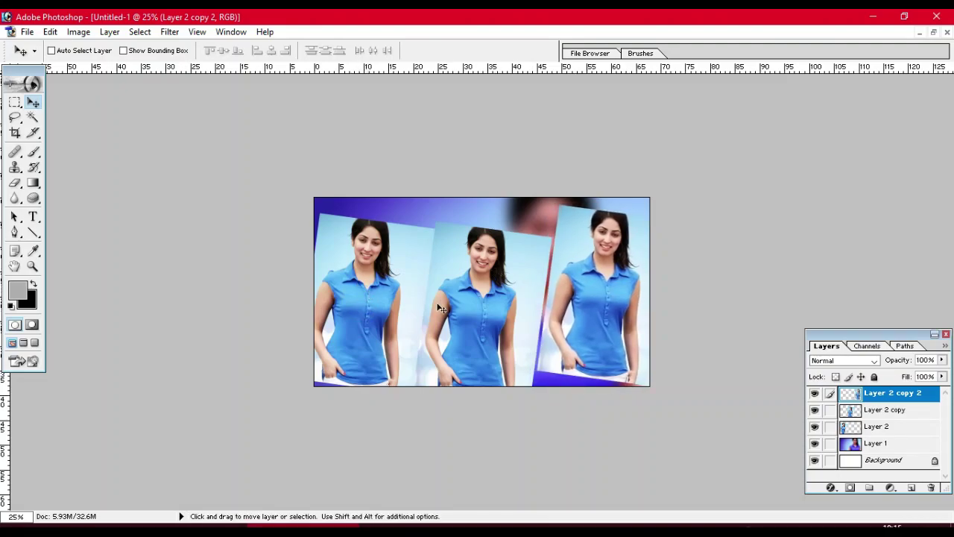
- Nudge the middle and left photos upward with Shift+Up
{"action": "right_click", "coordinate": [475, 319]}
{"action": "left_click", "coordinate": [492, 319]}
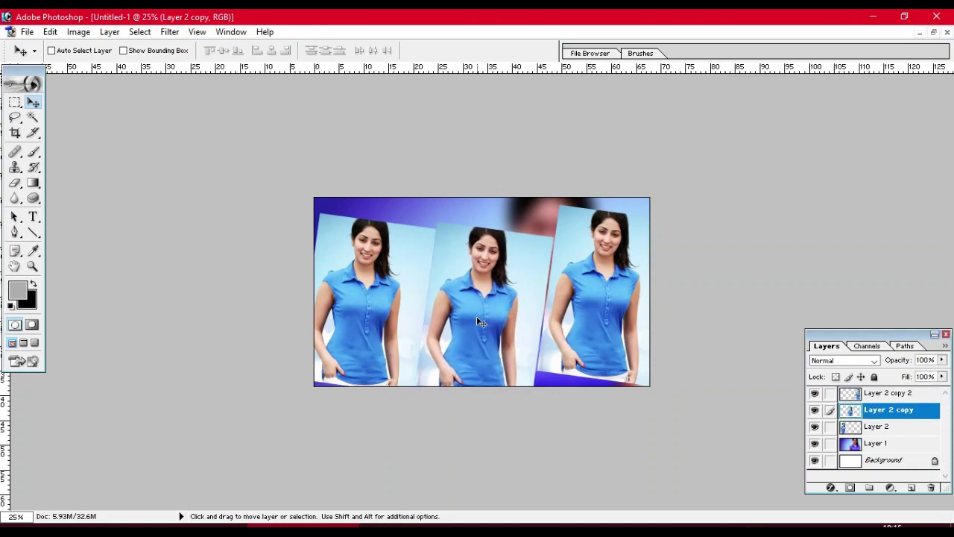
{"action": "right_click", "coordinate": [348, 283]}
{"action": "left_click", "coordinate": [366, 296]}
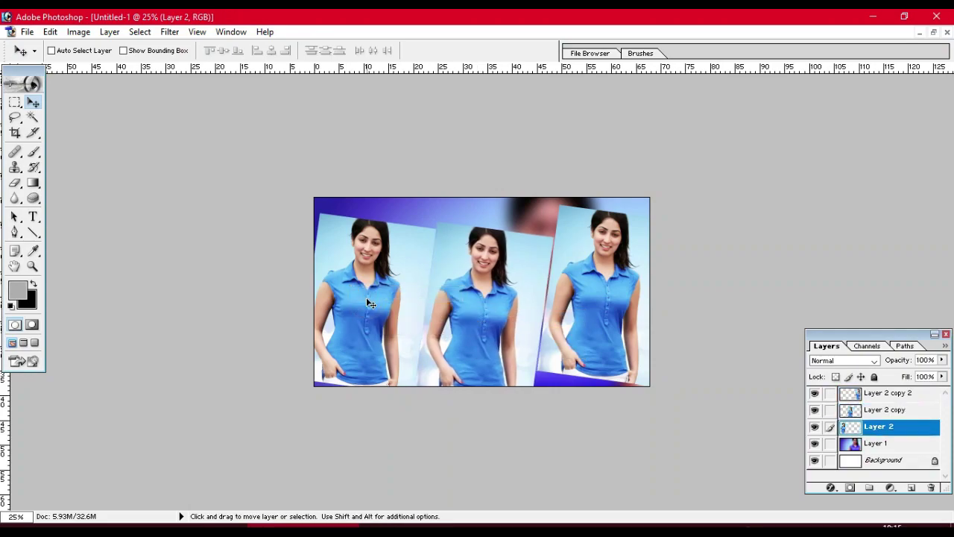
{"action": "right_click", "coordinate": [478, 319]}
{"action": "left_click", "coordinate": [498, 323]}
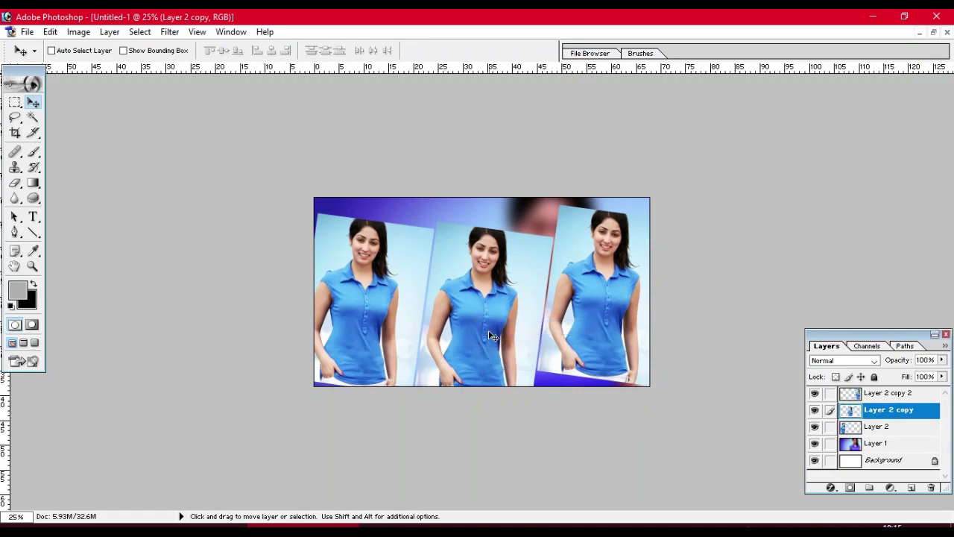
{"action": "key", "text": "shift+Up"}
{"action": "key", "text": "shift+Up"}
{"action": "key", "text": "shift+Up"}
{"action": "key", "text": "shift+Up"}
{"action": "key", "text": "shift+Up"}
{"action": "key", "text": "shift+Up"}
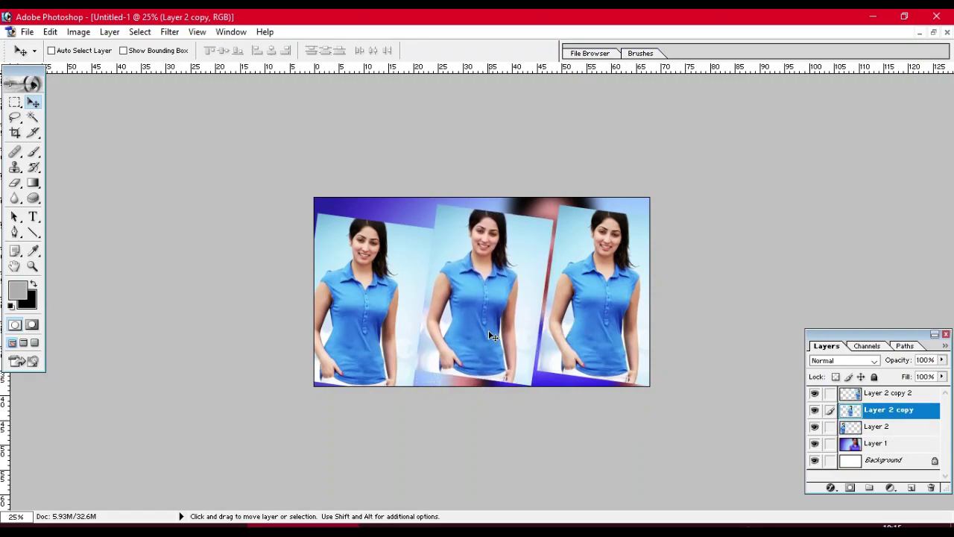
{"action": "right_click", "coordinate": [365, 272]}
{"action": "left_click", "coordinate": [376, 278]}
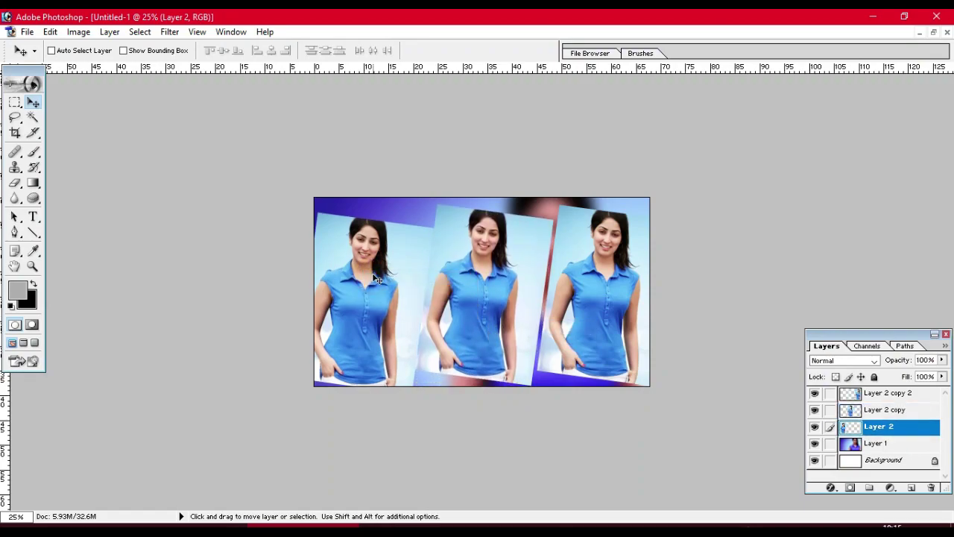
{"action": "key", "text": "shift+Up"}
{"action": "key", "text": "shift+Up"}
{"action": "key", "text": "shift+Up"}
{"action": "key", "text": "shift+Up"}
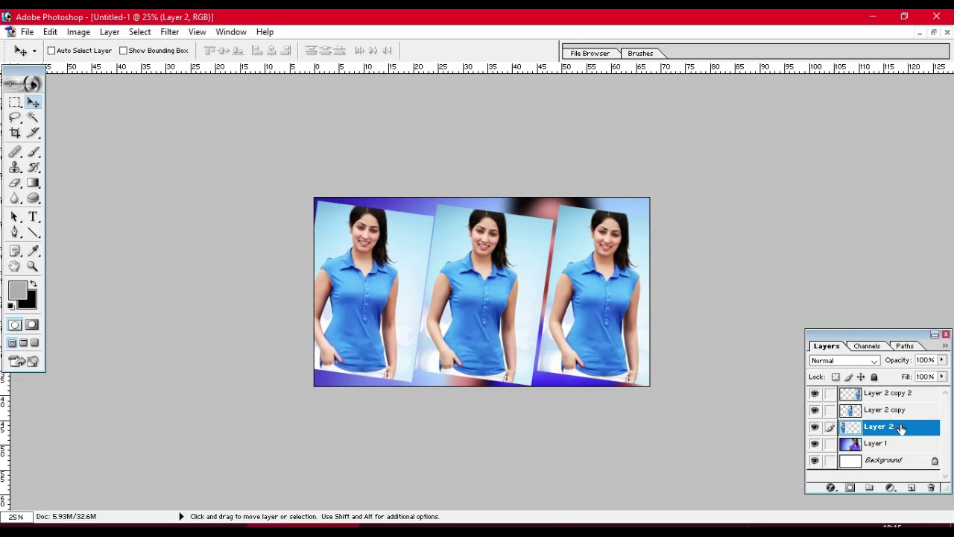
- Add a drop shadow with increased distance to the left photo's layer
{"action": "right_click", "coordinate": [870, 434]}
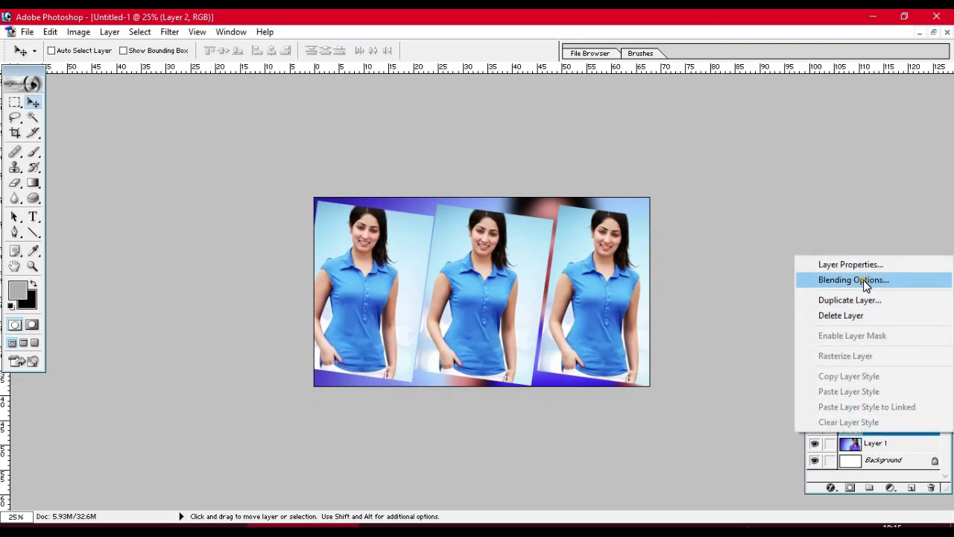
{"action": "left_click", "coordinate": [864, 280]}
{"action": "left_click_drag", "start_coordinate": [163, 196], "coordinate": [816, 176]}
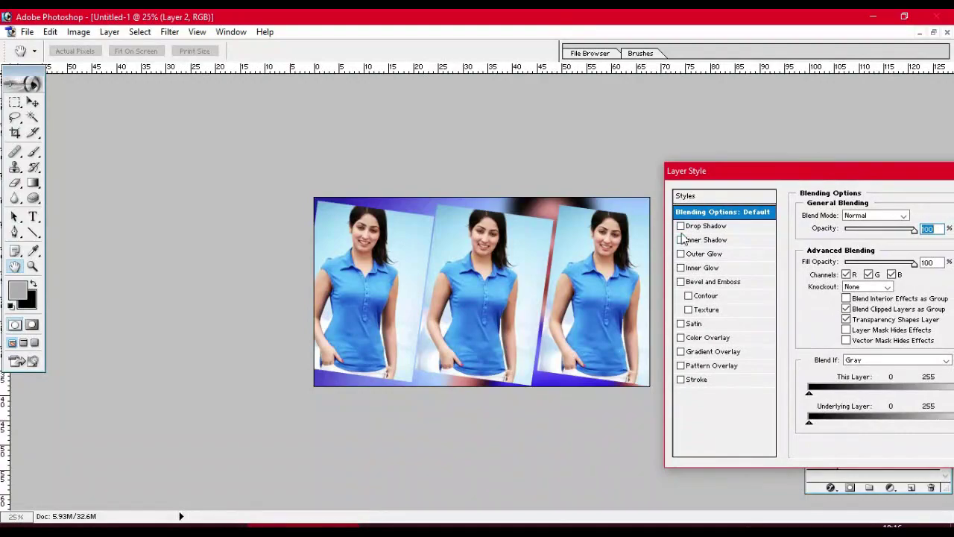
{"action": "left_click", "coordinate": [711, 226]}
{"action": "mouse_move", "coordinate": [847, 271]}
{"action": "left_mouse_down"}
{"action": "mouse_move", "coordinate": [866, 272]}
{"action": "mouse_move", "coordinate": [861, 299]}
{"action": "left_mouse_up"}
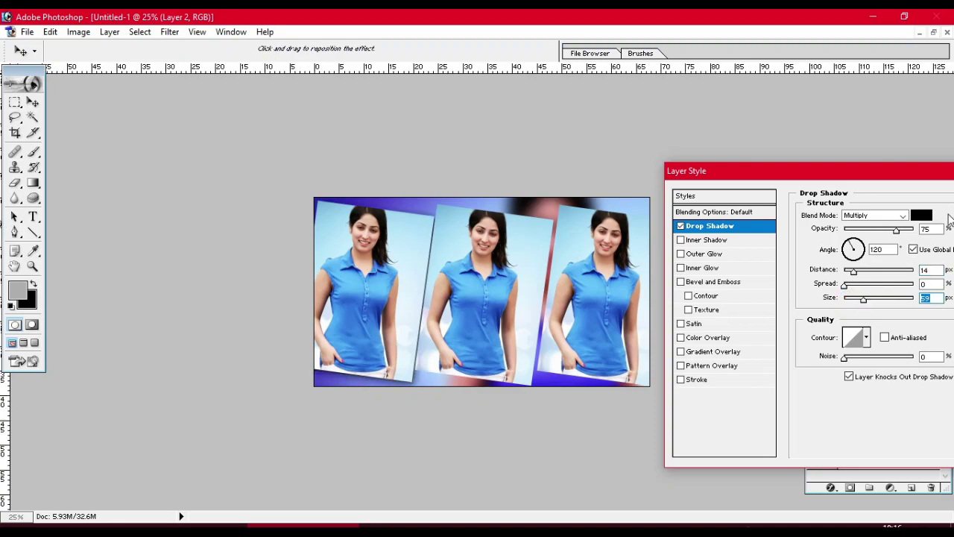
{"action": "left_click_drag", "start_coordinate": [930, 173], "coordinate": [758, 173]}
{"action": "left_click", "coordinate": [875, 207]}
- Add a drop shadow at distance 24 to the middle photo's layer
{"action": "right_click", "coordinate": [523, 270]}
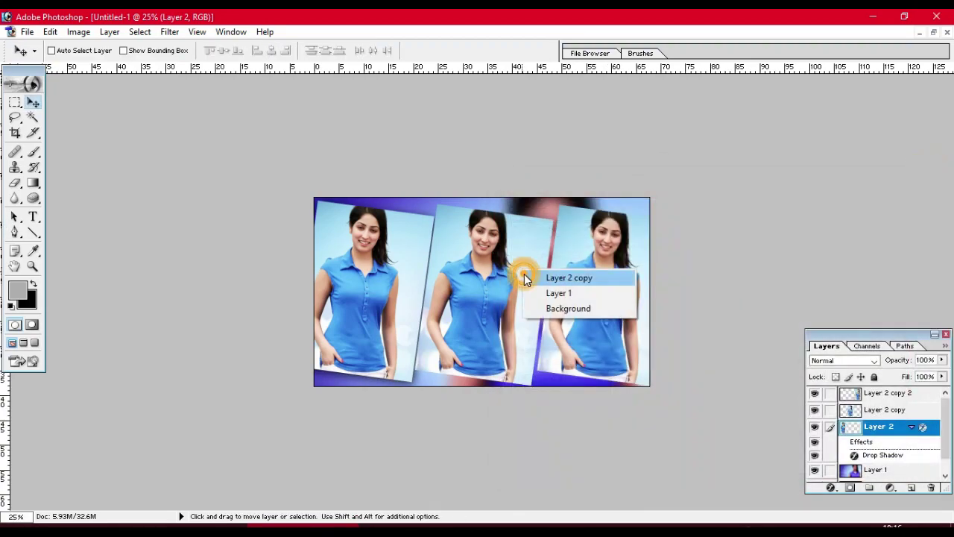
{"action": "left_click", "coordinate": [555, 275]}
{"action": "right_click", "coordinate": [867, 412]}
{"action": "left_click", "coordinate": [835, 255]}
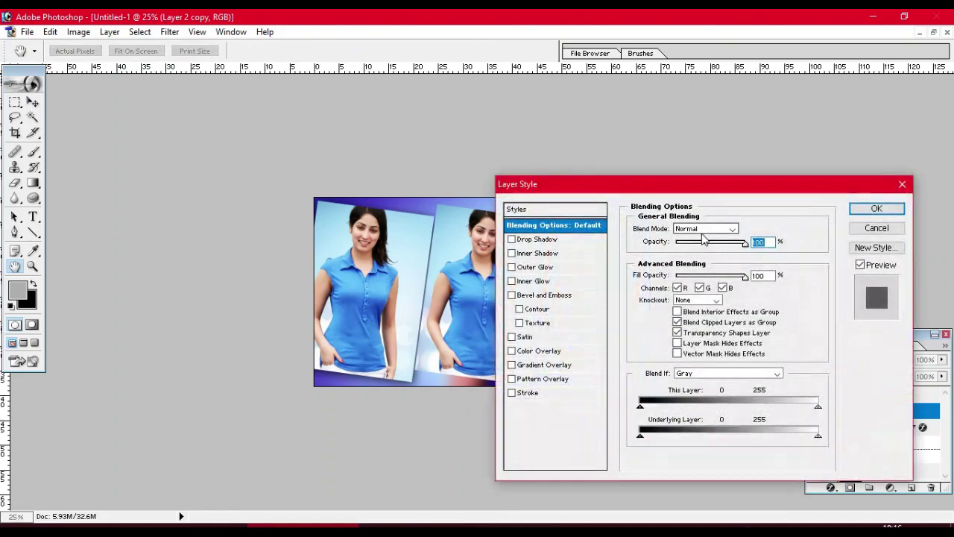
{"action": "left_click", "coordinate": [536, 239]}
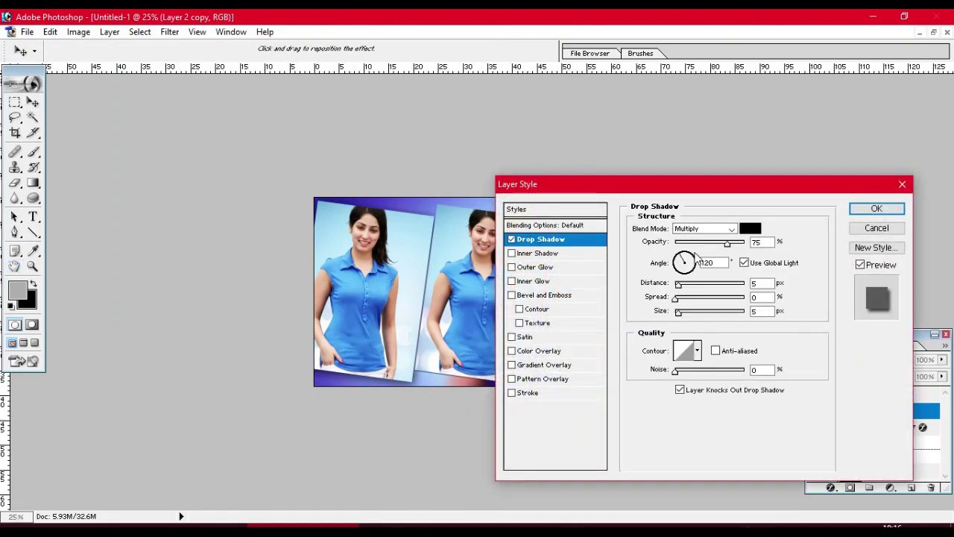
{"action": "left_click_drag", "start_coordinate": [678, 285], "coordinate": [691, 287]}
{"action": "left_click", "coordinate": [876, 209]}
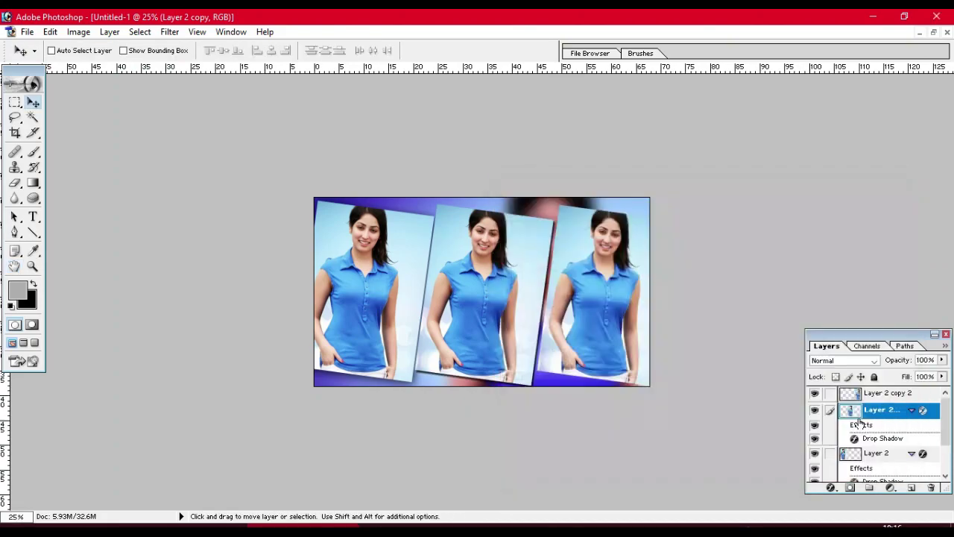
- Add a drop shadow 18 px away to the right photo's layer
{"action": "right_click", "coordinate": [872, 395]}
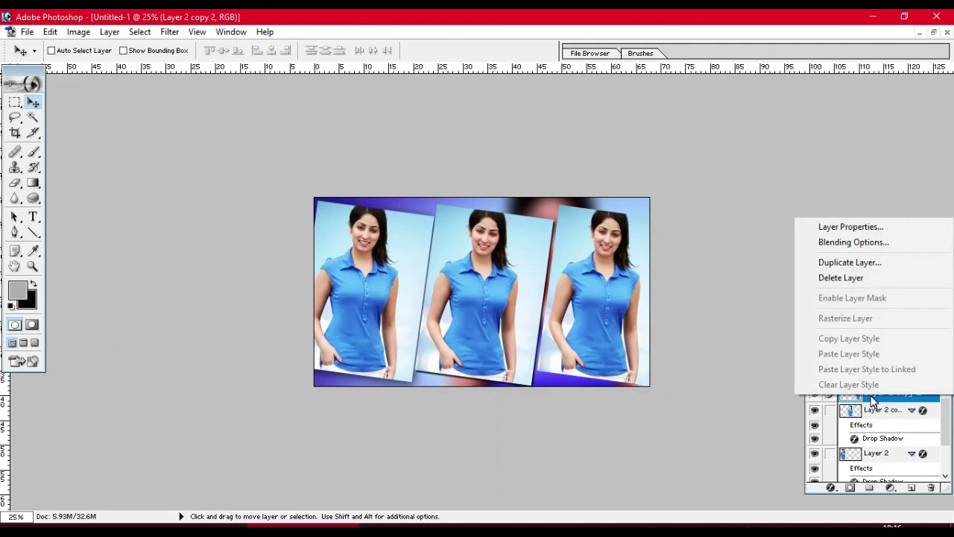
{"action": "left_click", "coordinate": [847, 242]}
{"action": "left_click", "coordinate": [560, 240]}
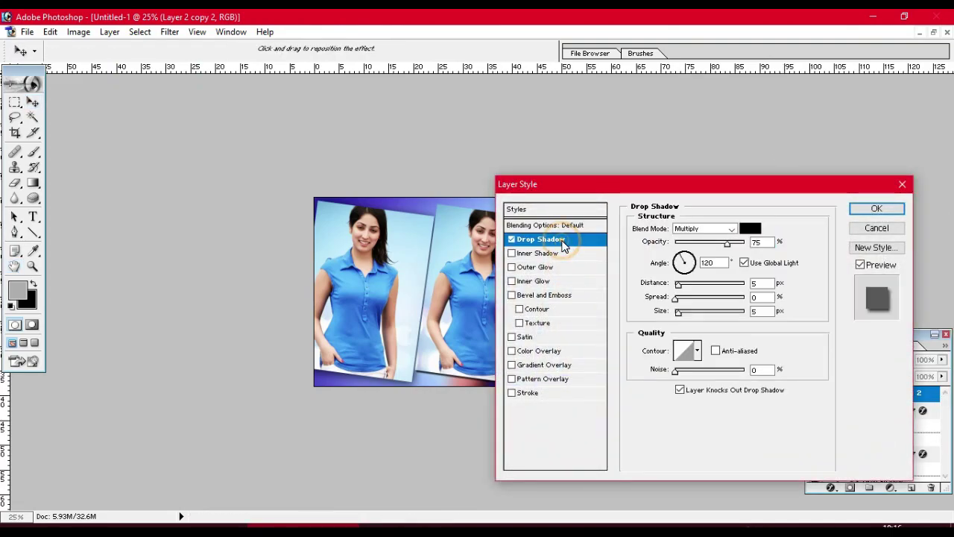
{"action": "left_click", "coordinate": [688, 287]}
{"action": "left_click_drag", "start_coordinate": [703, 188], "coordinate": [301, 172]}
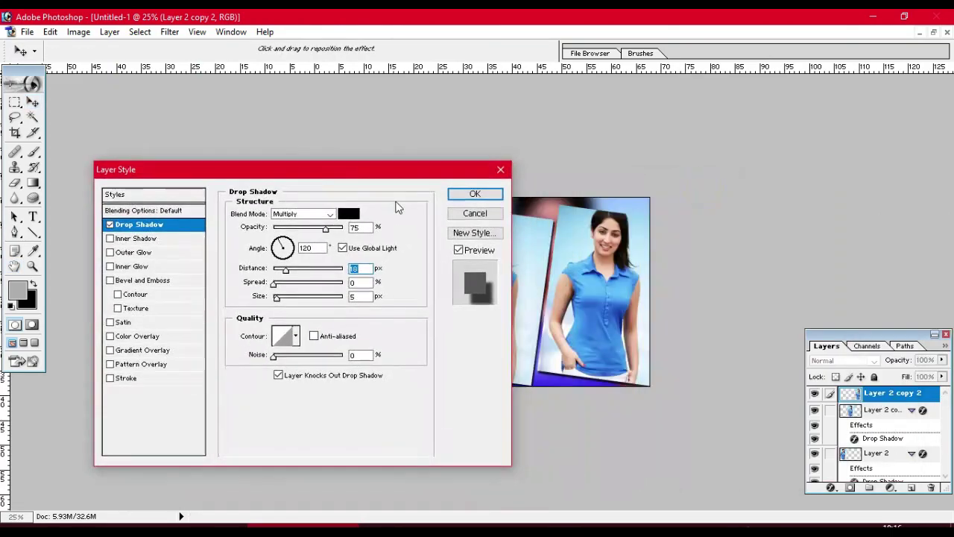
{"action": "left_click", "coordinate": [470, 195]}
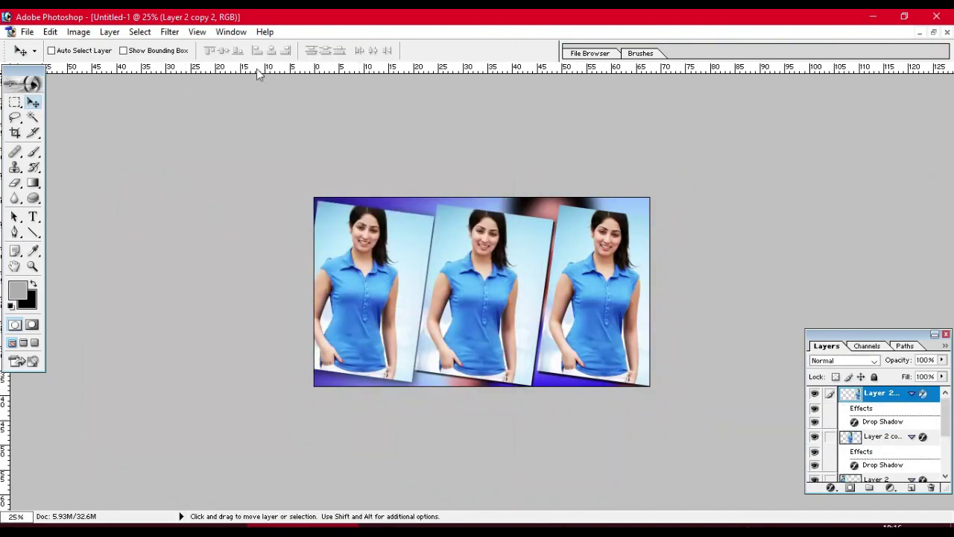
- Apply Hue/Saturation of Hue +28, Saturation -10, Lightness -4 to the right photo
{"action": "left_click", "coordinate": [78, 32]}
{"action": "mouse_move", "coordinate": [109, 68]}
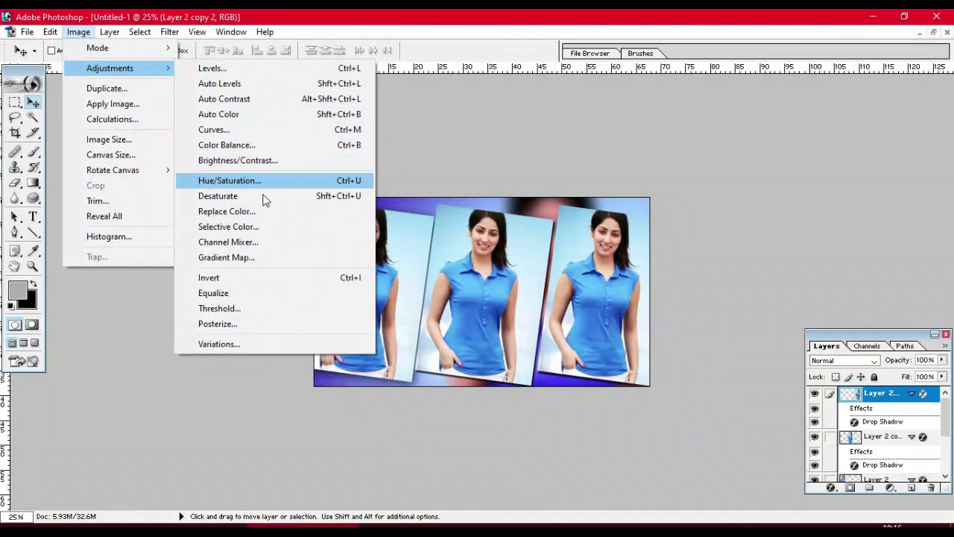
{"action": "left_click", "coordinate": [229, 181]}
{"action": "left_click_drag", "start_coordinate": [728, 258], "coordinate": [666, 259]}
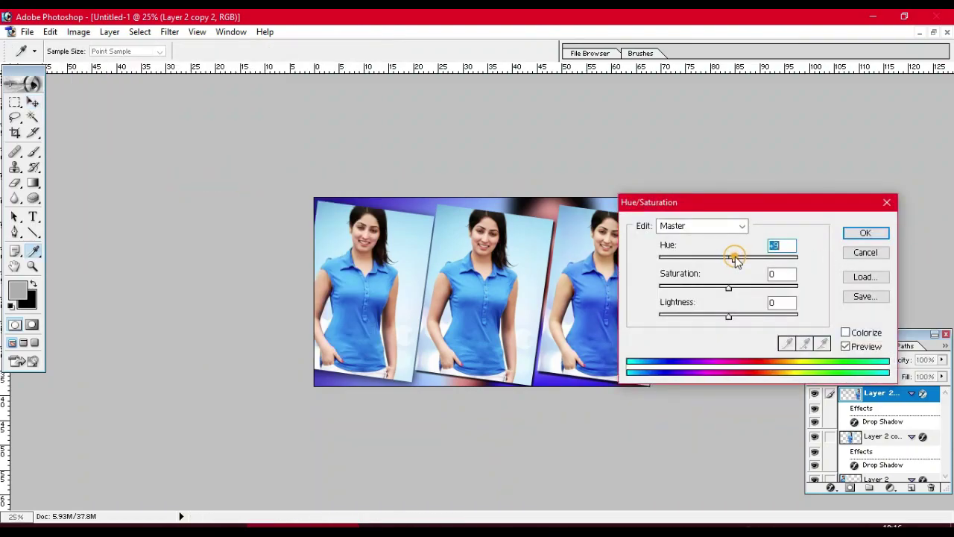
{"action": "left_click_drag", "start_coordinate": [711, 287], "coordinate": [656, 289]}
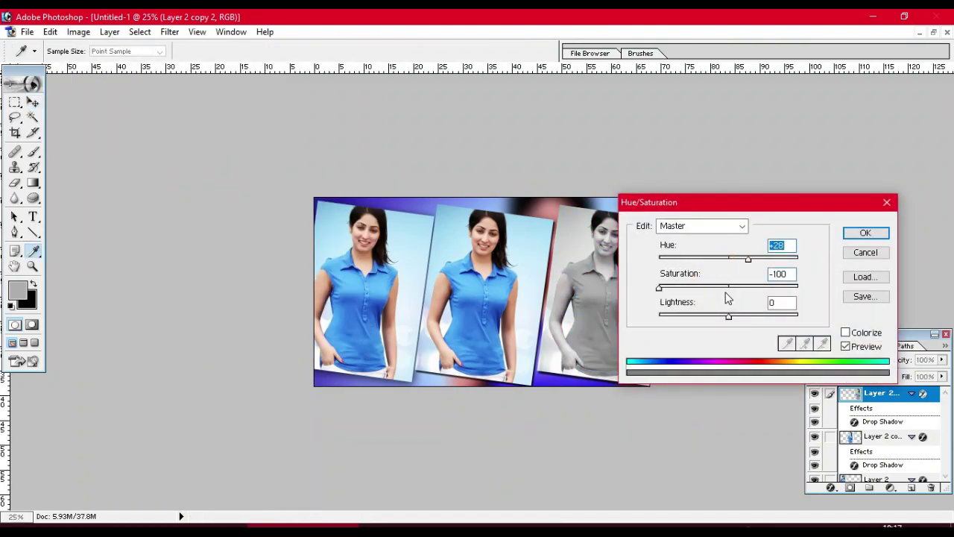
{"action": "left_click", "coordinate": [722, 287]}
{"action": "mouse_move", "coordinate": [728, 314]}
{"action": "left_mouse_down"}
{"action": "mouse_move", "coordinate": [694, 314]}
{"action": "mouse_move", "coordinate": [708, 314]}
{"action": "left_mouse_up"}
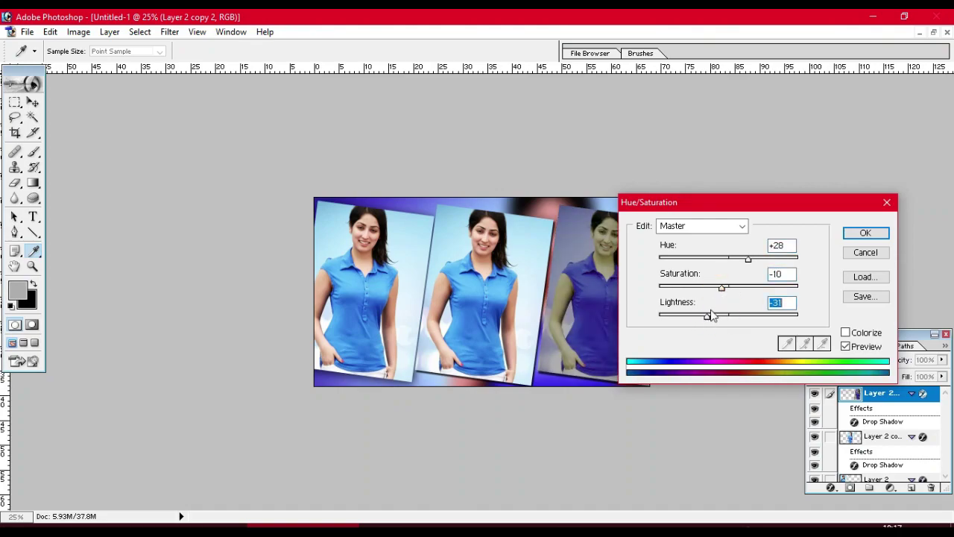
{"action": "left_click", "coordinate": [728, 315]}
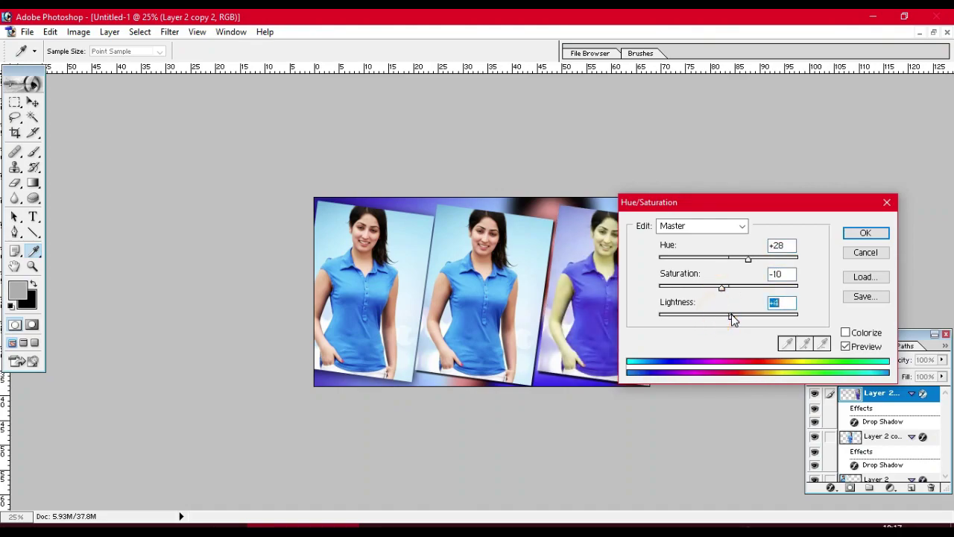
{"action": "left_click", "coordinate": [865, 233]}
- Switch to the Move tool and select the middle photo's layer, Layer 2 copy
{"action": "key", "text": "v"}
{"action": "key", "text": "alt+bracketleft"}
{"action": "left_click", "coordinate": [77, 32]}
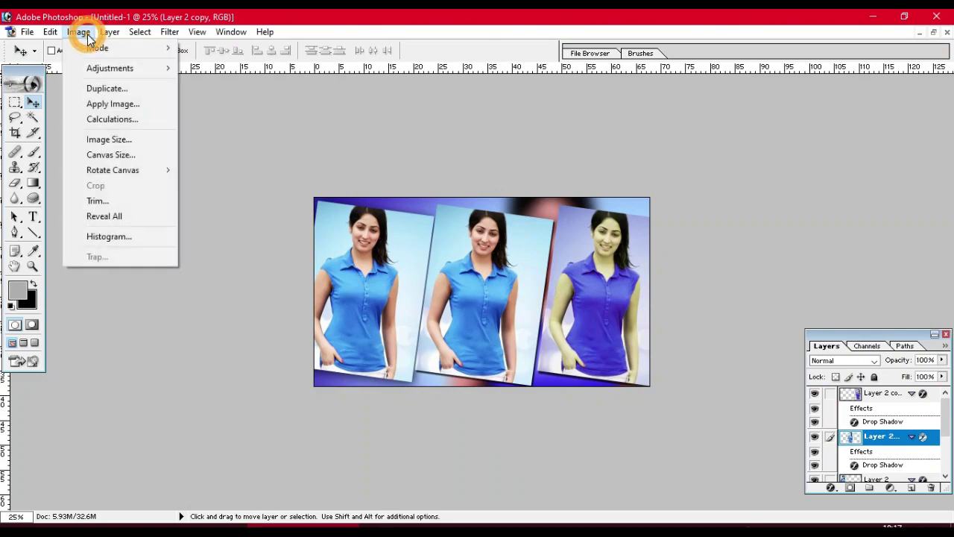
{"action": "mouse_move", "coordinate": [109, 68]}
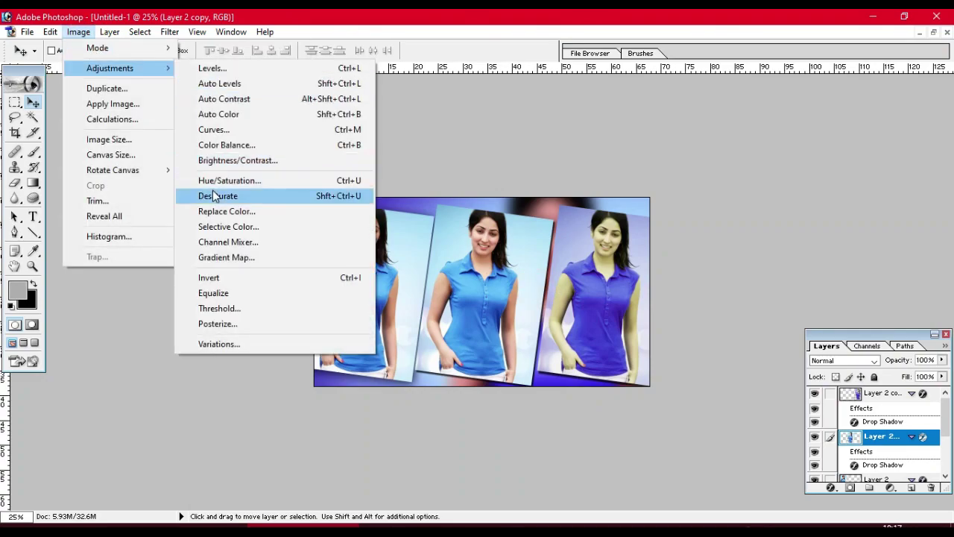
- Apply Hue/Saturation with Hue +89 and Saturation -100 to make the middle photo greyscale
{"action": "left_click", "coordinate": [223, 181]}
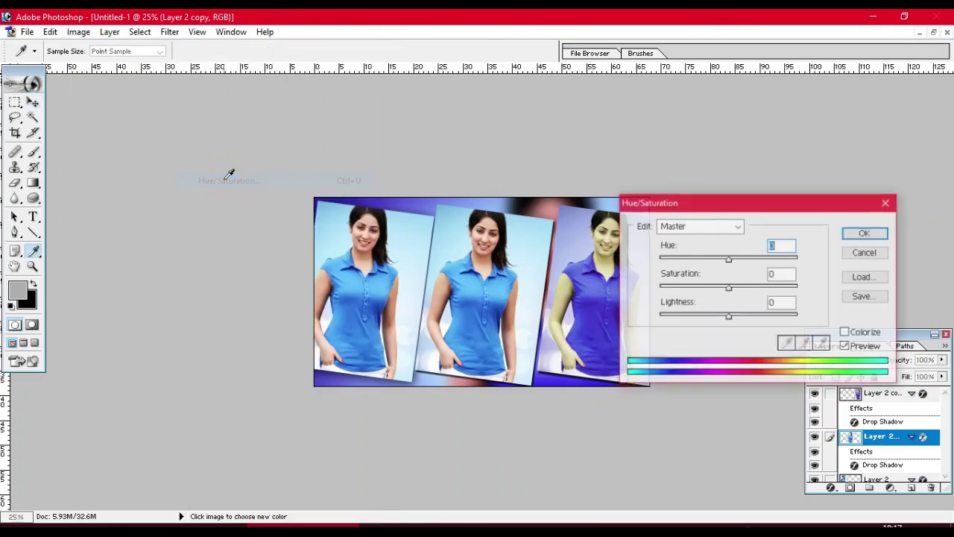
{"action": "mouse_move", "coordinate": [716, 260]}
{"action": "left_mouse_down"}
{"action": "mouse_move", "coordinate": [671, 261]}
{"action": "mouse_move", "coordinate": [774, 258]}
{"action": "left_mouse_up"}
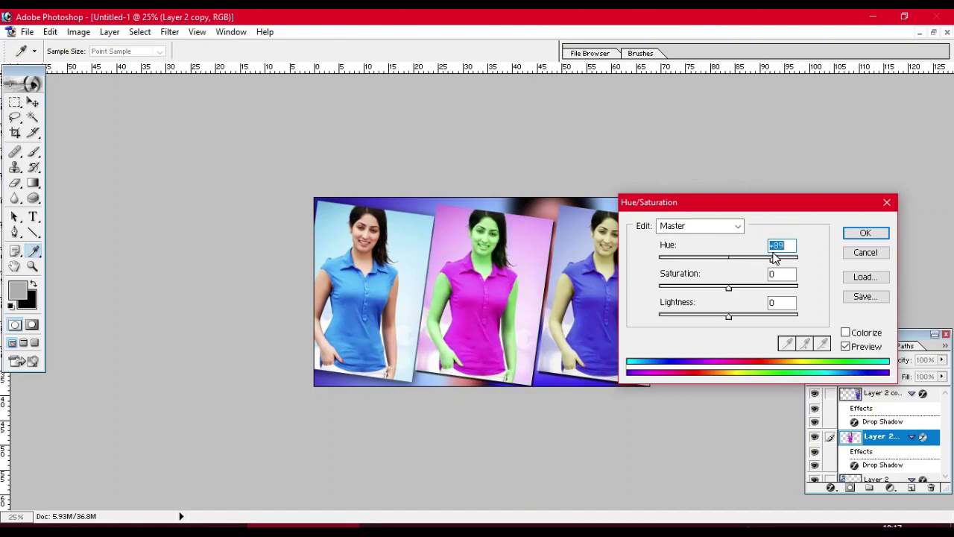
{"action": "left_click_drag", "start_coordinate": [729, 288], "coordinate": [650, 296]}
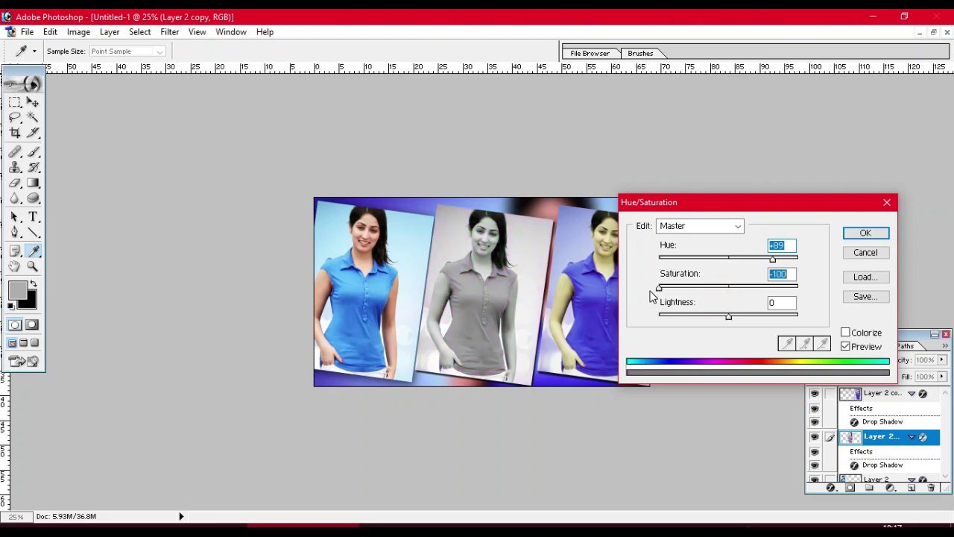
{"action": "right_click", "coordinate": [377, 283]}
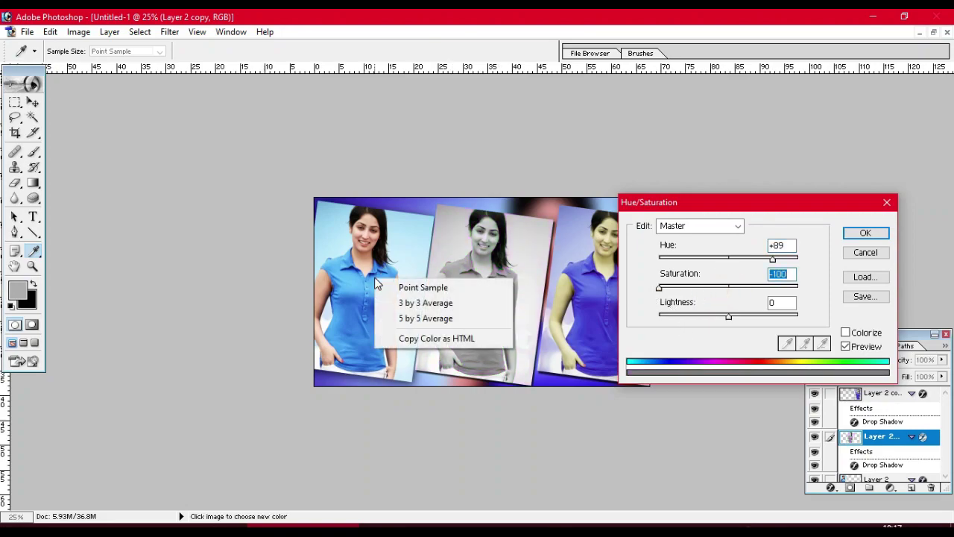
{"action": "left_click", "coordinate": [852, 233]}
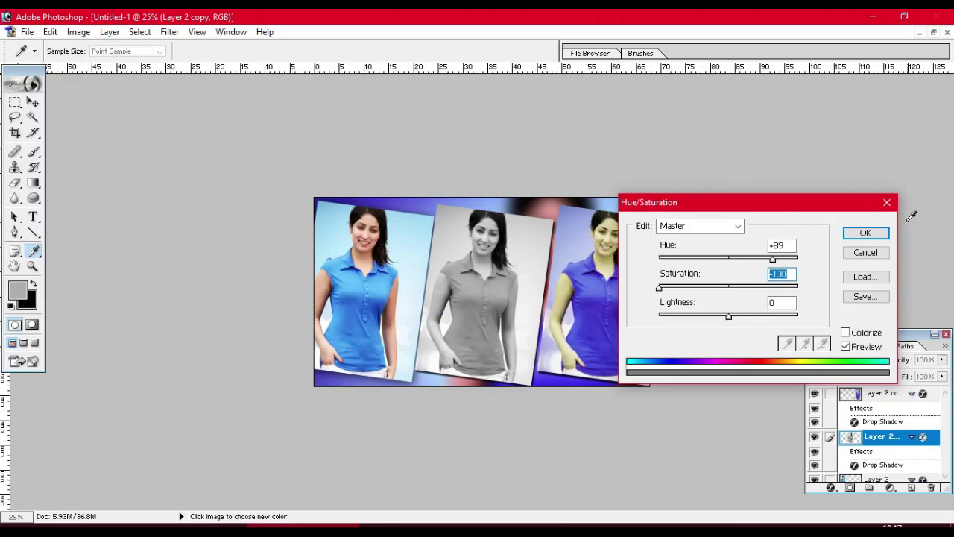
{"action": "left_click", "coordinate": [864, 232]}
{"action": "key", "text": "v"}
{"action": "right_click", "coordinate": [421, 257]}
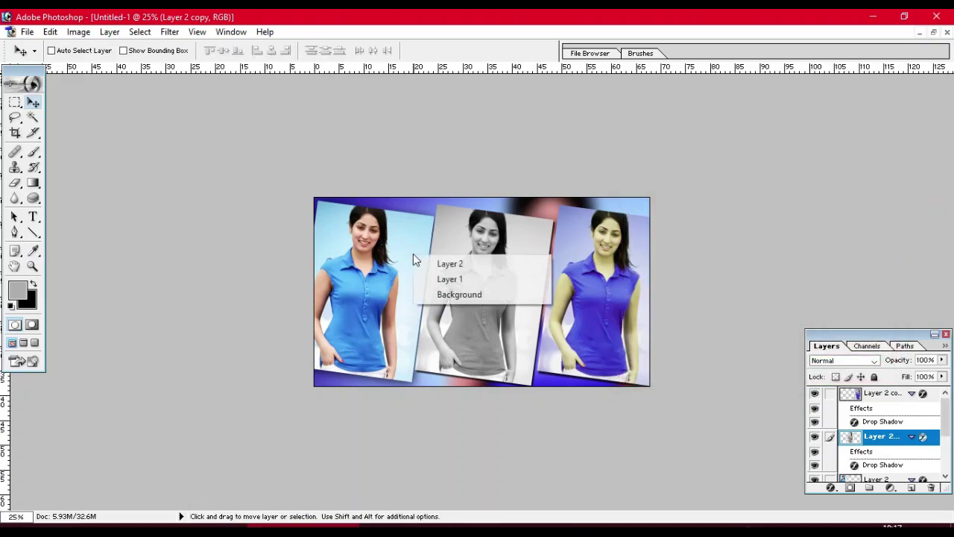
- Select Layer 2 and apply Hue -13, Saturation -8, Lightness -5 to the left photo
{"action": "left_click", "coordinate": [436, 262]}
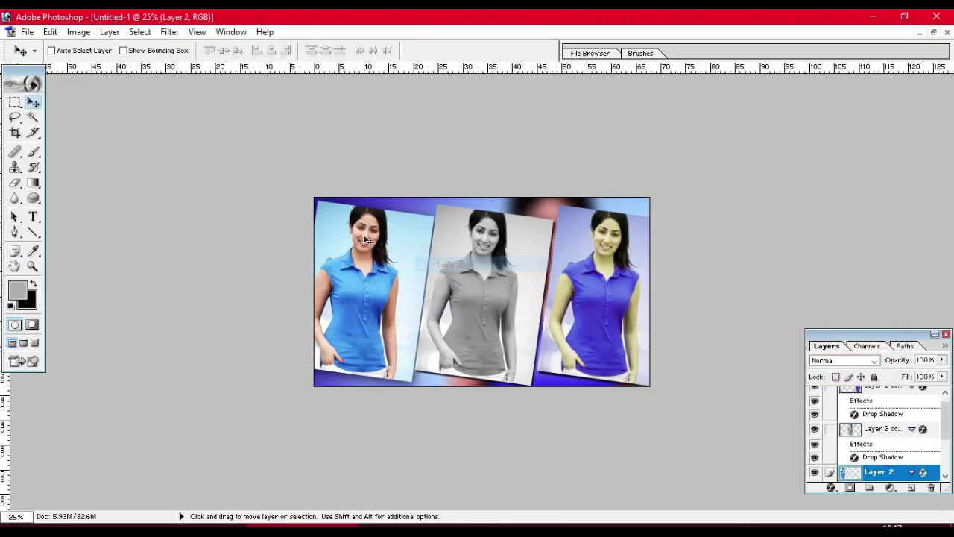
{"action": "left_click", "coordinate": [81, 33]}
{"action": "mouse_move", "coordinate": [109, 67]}
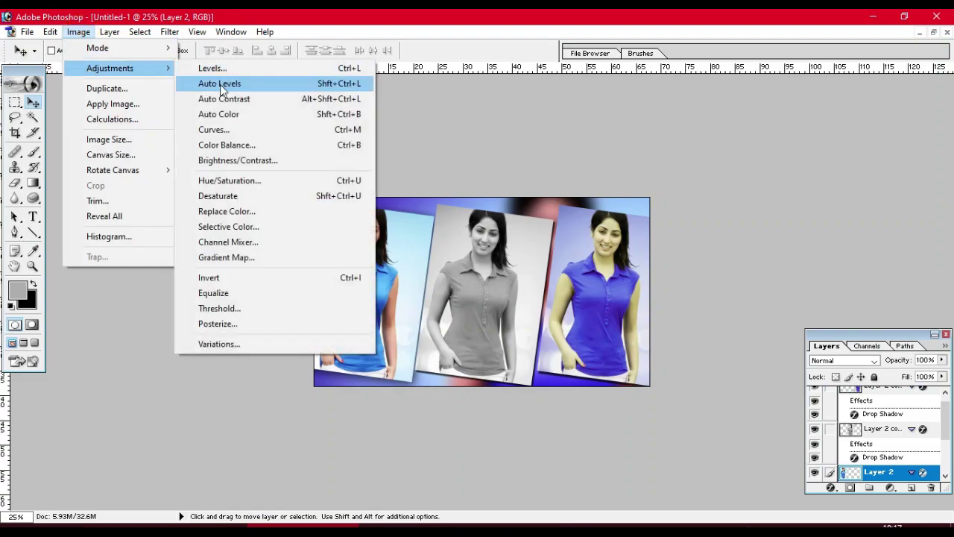
{"action": "left_click", "coordinate": [231, 183]}
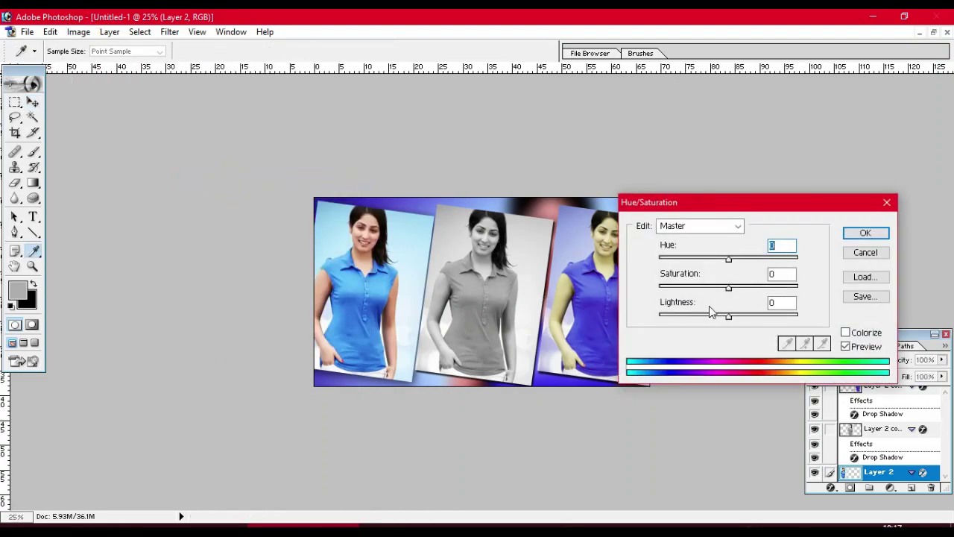
{"action": "left_click_drag", "start_coordinate": [752, 318], "coordinate": [759, 319]}
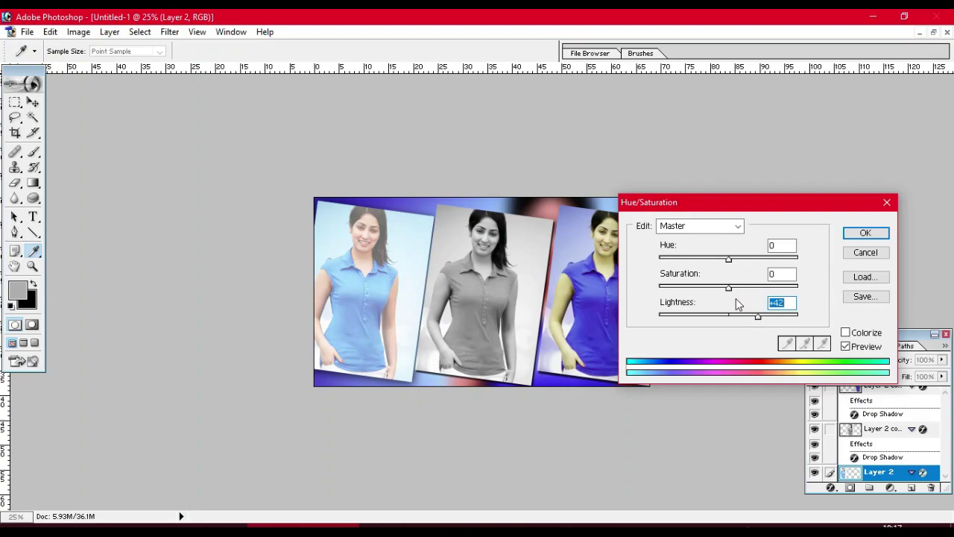
{"action": "left_click_drag", "start_coordinate": [728, 287], "coordinate": [659, 289]}
{"action": "left_click", "coordinate": [691, 316]}
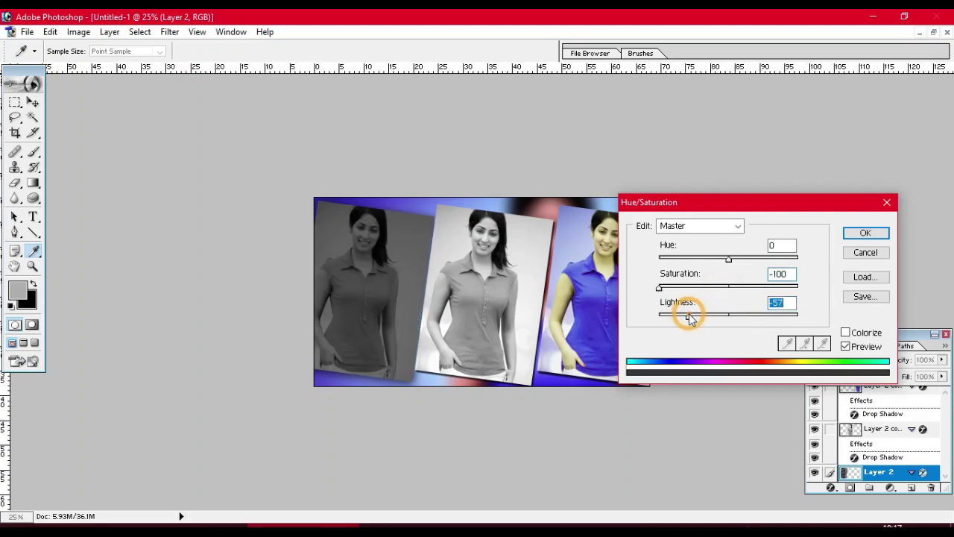
{"action": "left_click", "coordinate": [723, 287]}
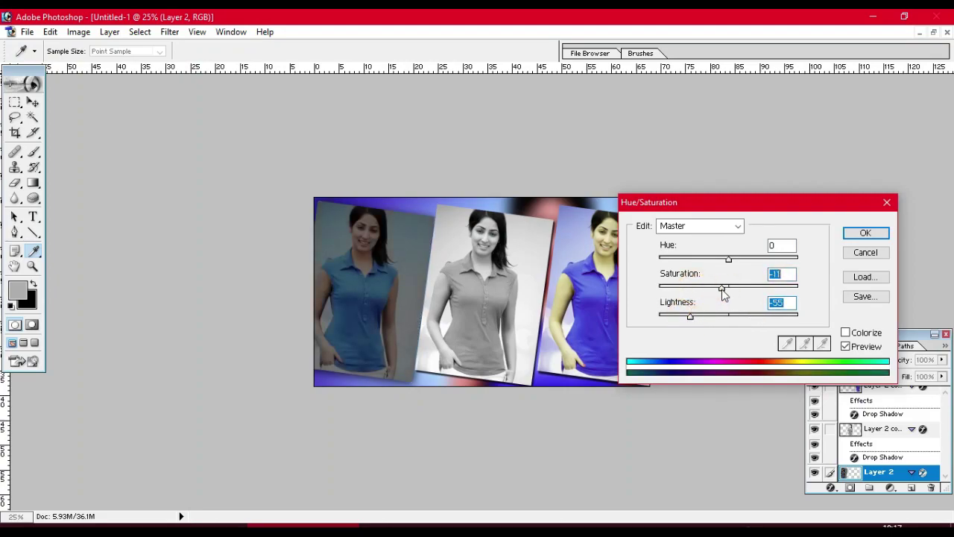
{"action": "left_click_drag", "start_coordinate": [706, 316], "coordinate": [726, 316]}
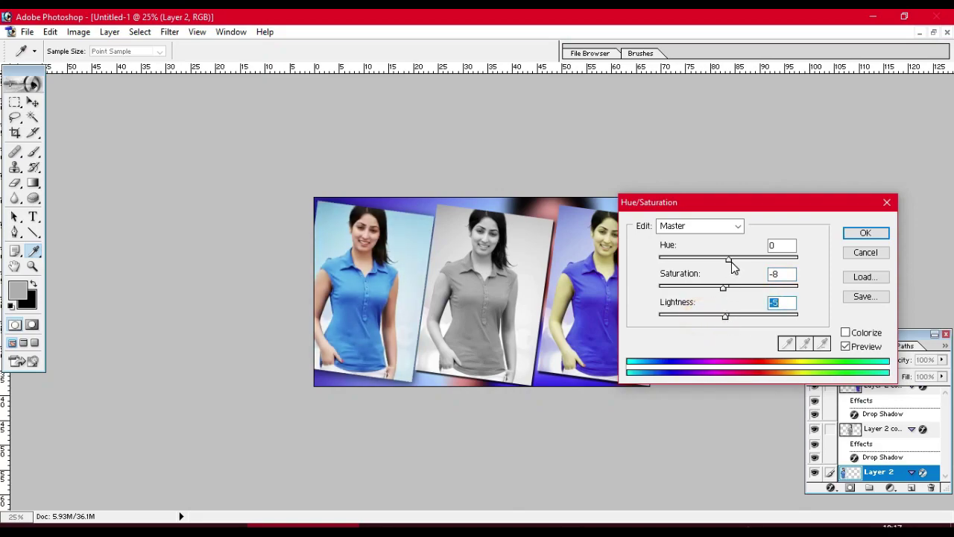
{"action": "mouse_move", "coordinate": [729, 259]}
{"action": "left_mouse_down"}
{"action": "mouse_move", "coordinate": [743, 260]}
{"action": "mouse_move", "coordinate": [720, 270]}
{"action": "left_mouse_up"}
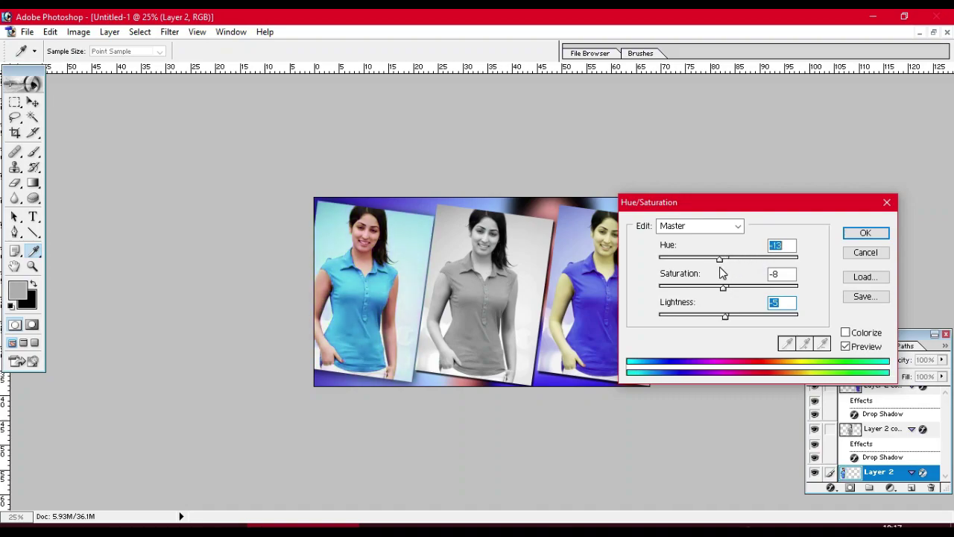
{"action": "left_click", "coordinate": [867, 236]}
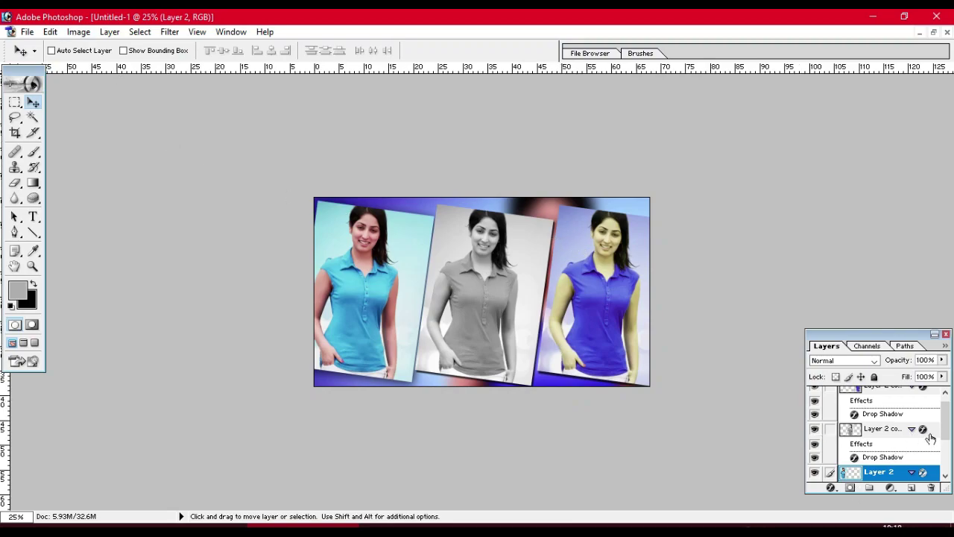
- Select Layer 1 and apply Hue -55, Saturation -56, Lightness -48 to the background
{"action": "left_click_drag", "start_coordinate": [945, 421], "coordinate": [945, 455]}
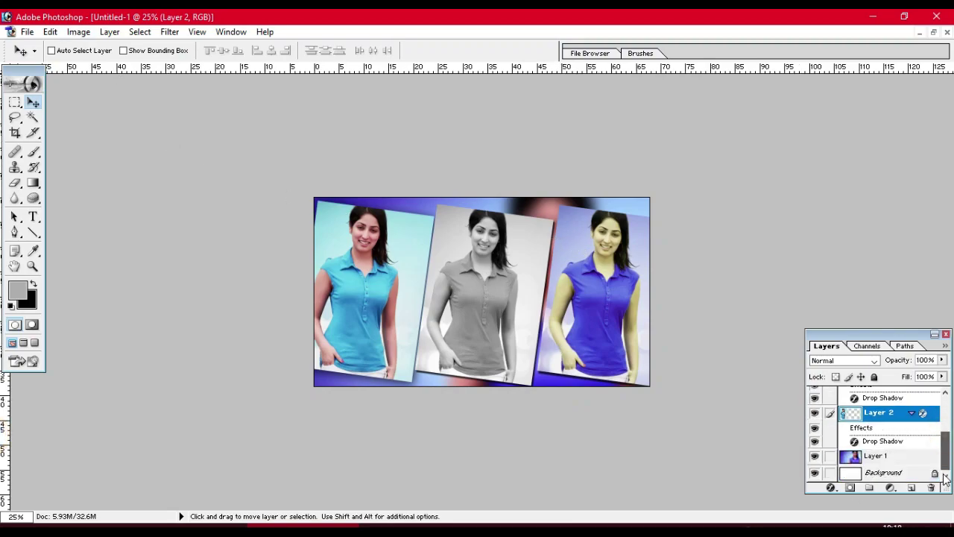
{"action": "right_click", "coordinate": [900, 458]}
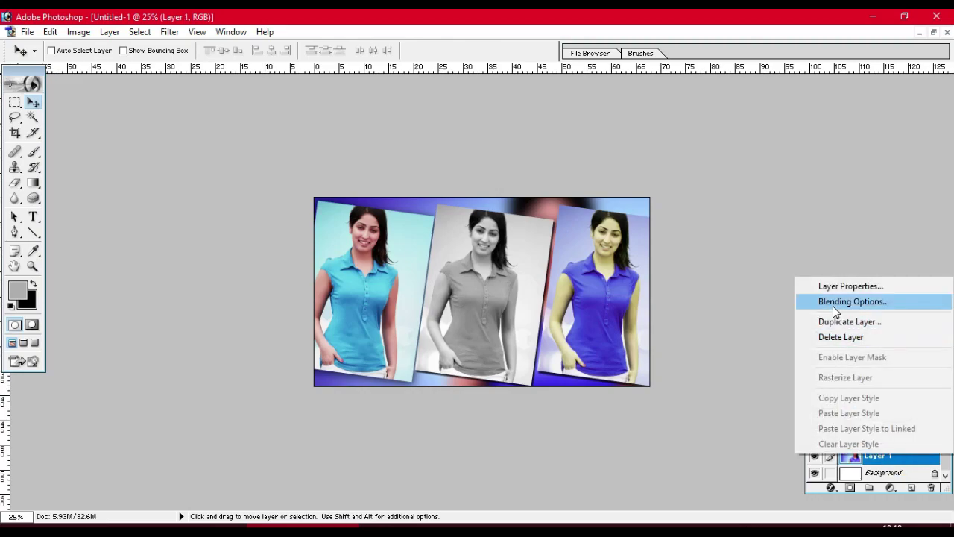
{"action": "left_click", "coordinate": [79, 33]}
{"action": "mouse_move", "coordinate": [110, 68]}
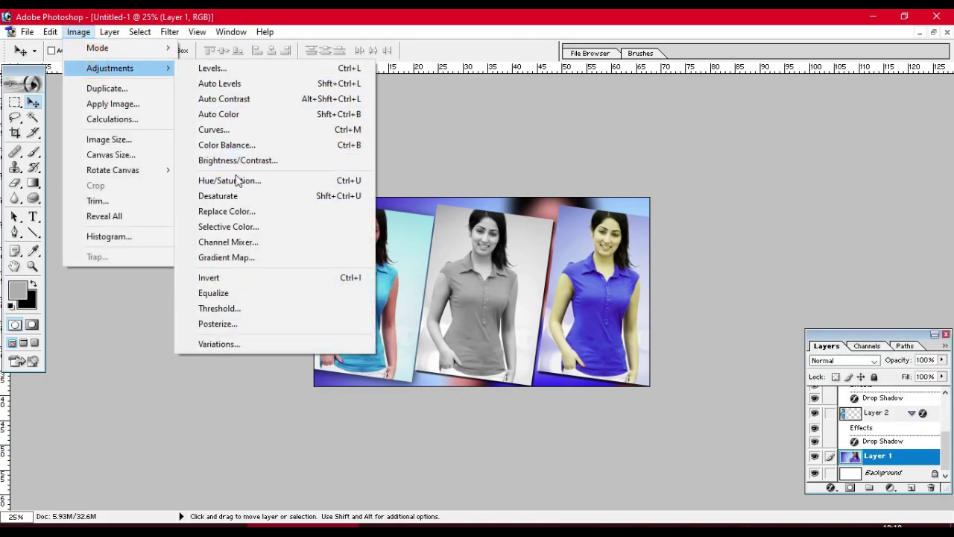
{"action": "left_click", "coordinate": [235, 181]}
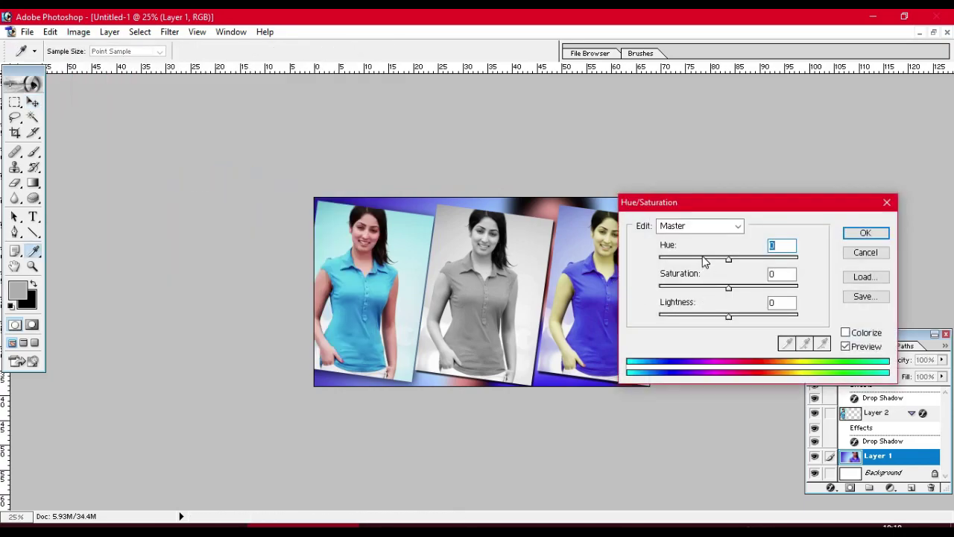
{"action": "left_click_drag", "start_coordinate": [703, 257], "coordinate": [695, 258]}
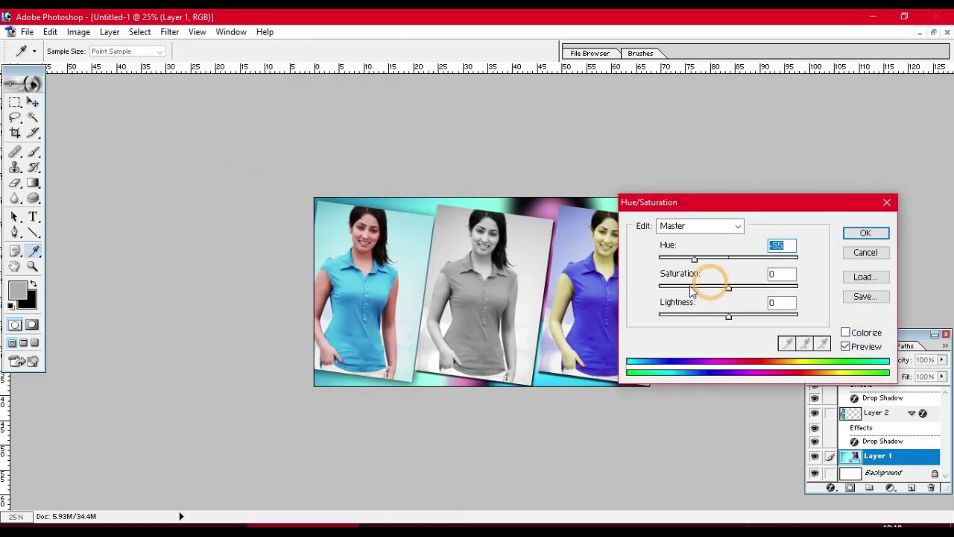
{"action": "left_click_drag", "start_coordinate": [727, 287], "coordinate": [664, 287]}
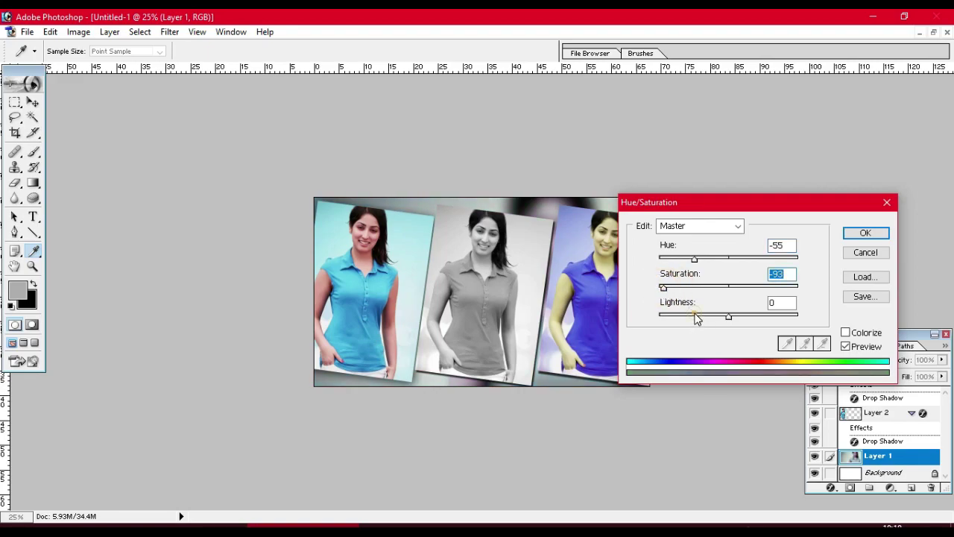
{"action": "left_click_drag", "start_coordinate": [697, 318], "coordinate": [697, 320]}
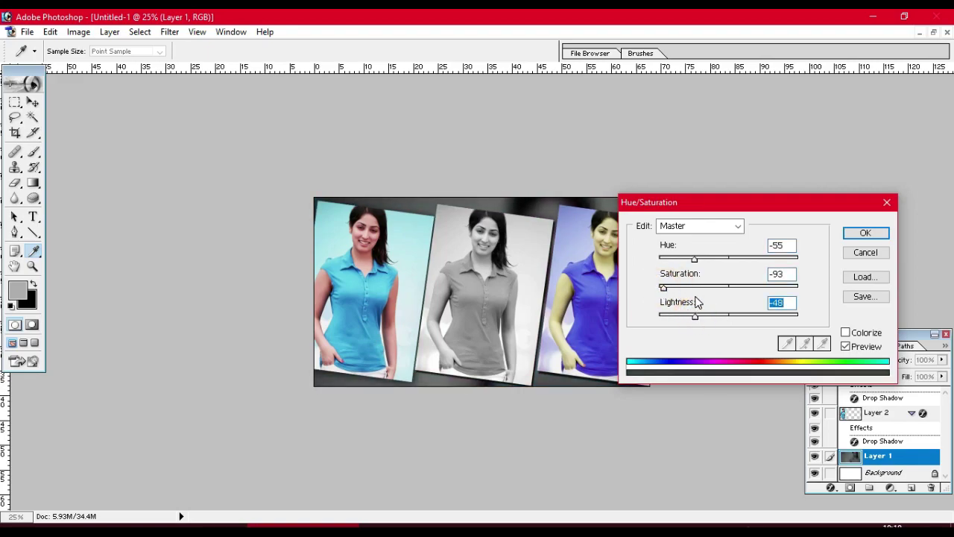
{"action": "left_click", "coordinate": [690, 288]}
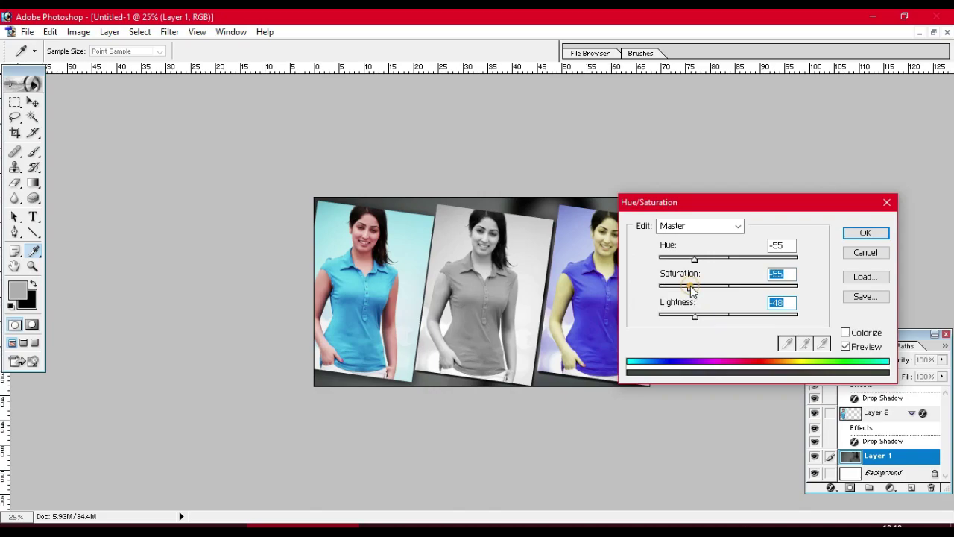
{"action": "left_click", "coordinate": [885, 235]}
- Select Layer 2 copy, nudge it right, and apply Auto Levels to the middle photo
{"action": "key", "text": "v"}
{"action": "right_click", "coordinate": [522, 284]}
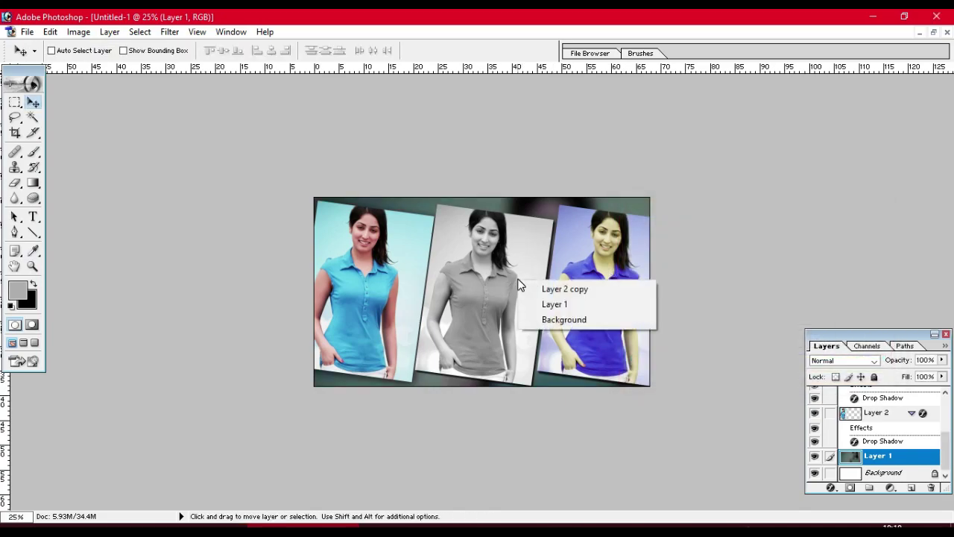
{"action": "left_click", "coordinate": [526, 288]}
{"action": "key", "text": "shift+Right"}
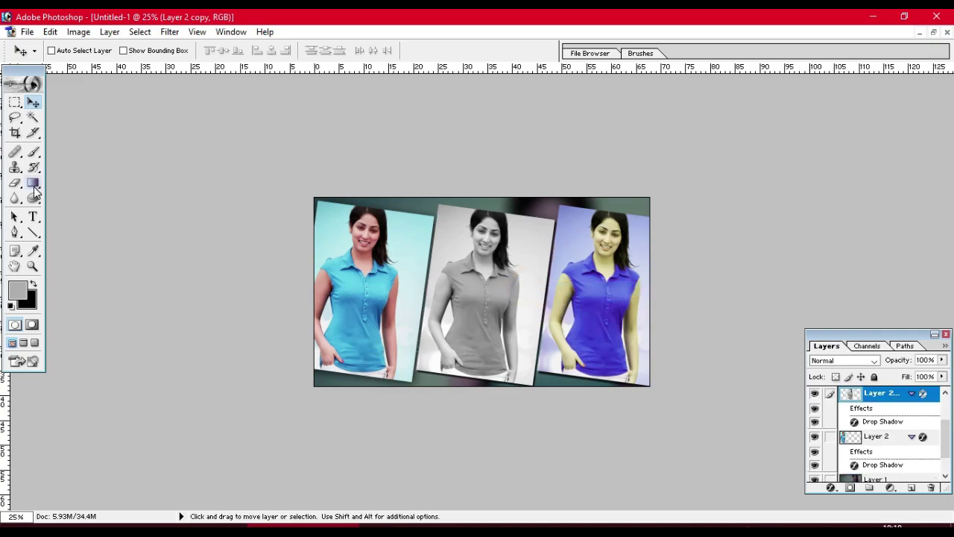
{"action": "left_click", "coordinate": [14, 102]}
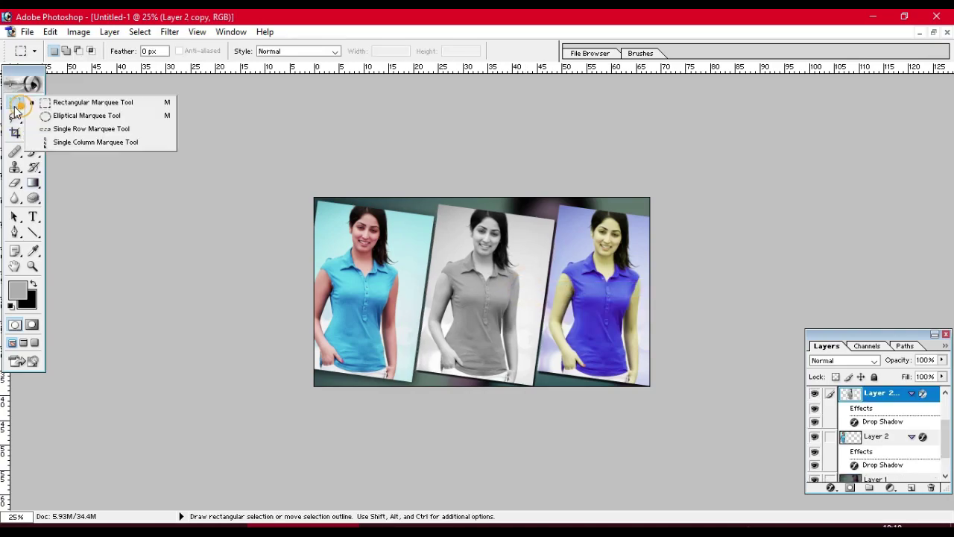
{"action": "left_click", "coordinate": [419, 17]}
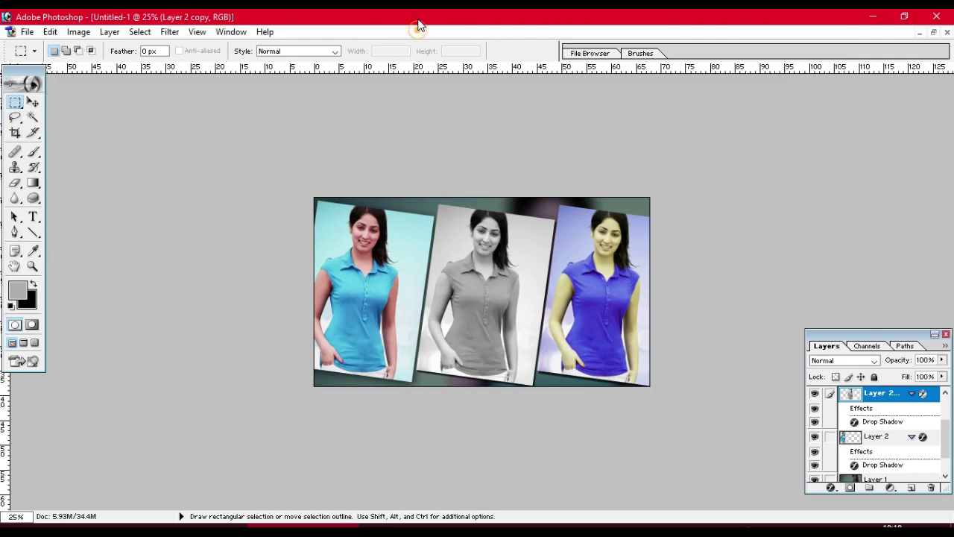
{"action": "left_click", "coordinate": [78, 31]}
{"action": "mouse_move", "coordinate": [109, 68]}
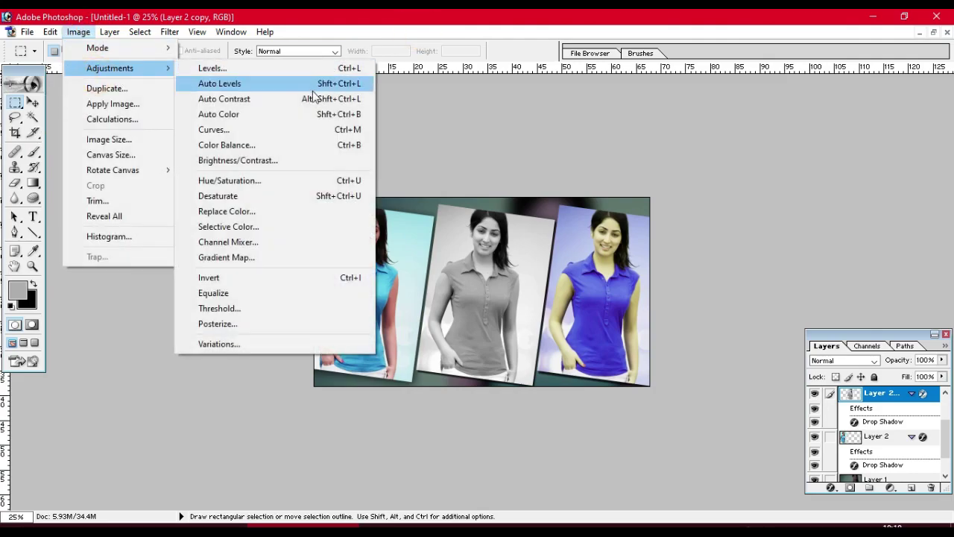
{"action": "left_click", "coordinate": [304, 86]}
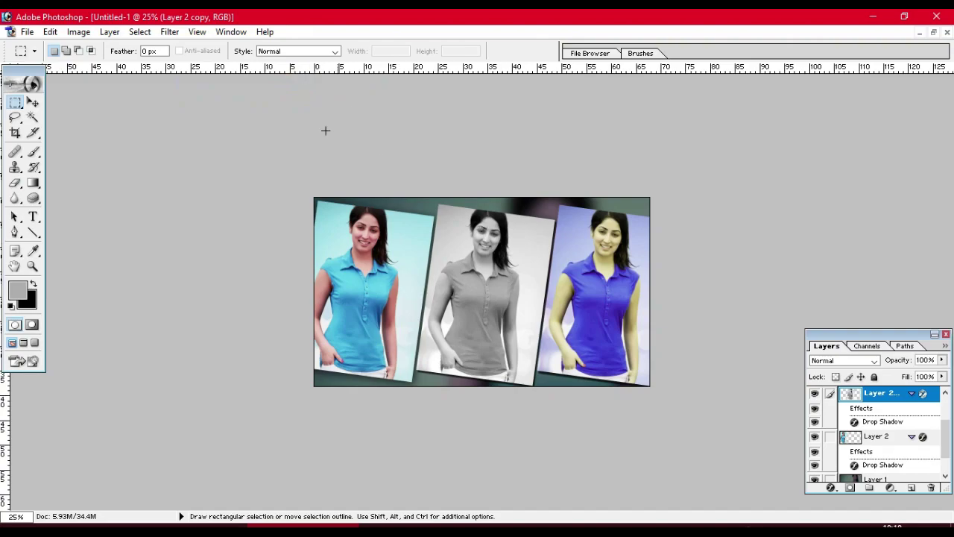
- Light the middle photo with an enlarged Lighting Effects spotlight (Intensity 35, Focus 69)
{"action": "left_click", "coordinate": [26, 32]}
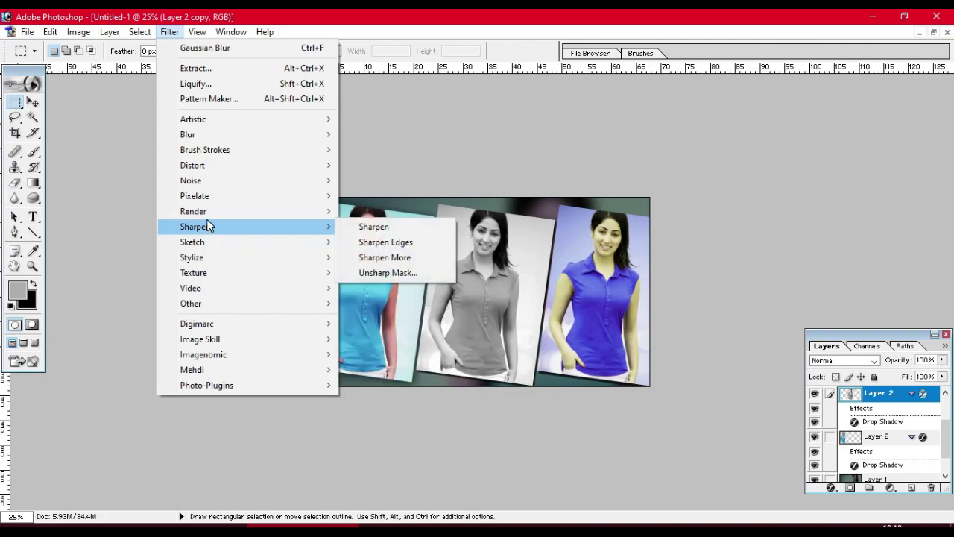
{"action": "mouse_move", "coordinate": [224, 211]}
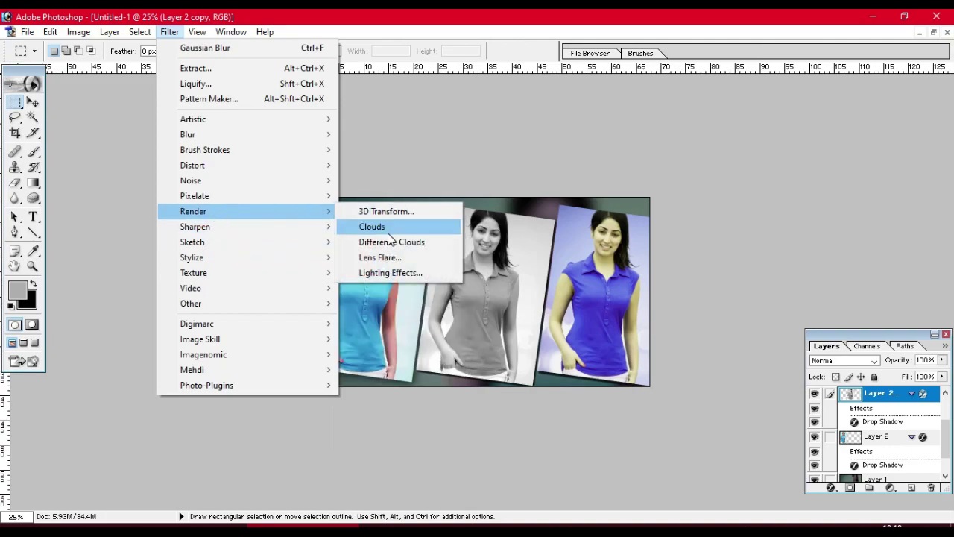
{"action": "left_click", "coordinate": [386, 276]}
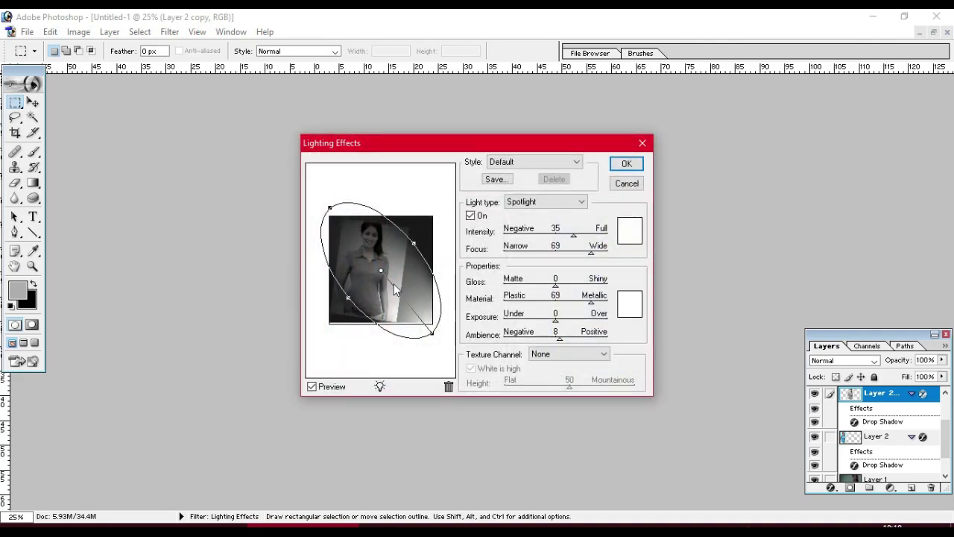
{"action": "left_click", "coordinate": [347, 296]}
{"action": "mouse_move", "coordinate": [348, 302]}
{"action": "left_mouse_down"}
{"action": "mouse_move", "coordinate": [319, 335]}
{"action": "mouse_move", "coordinate": [338, 302]}
{"action": "left_mouse_up"}
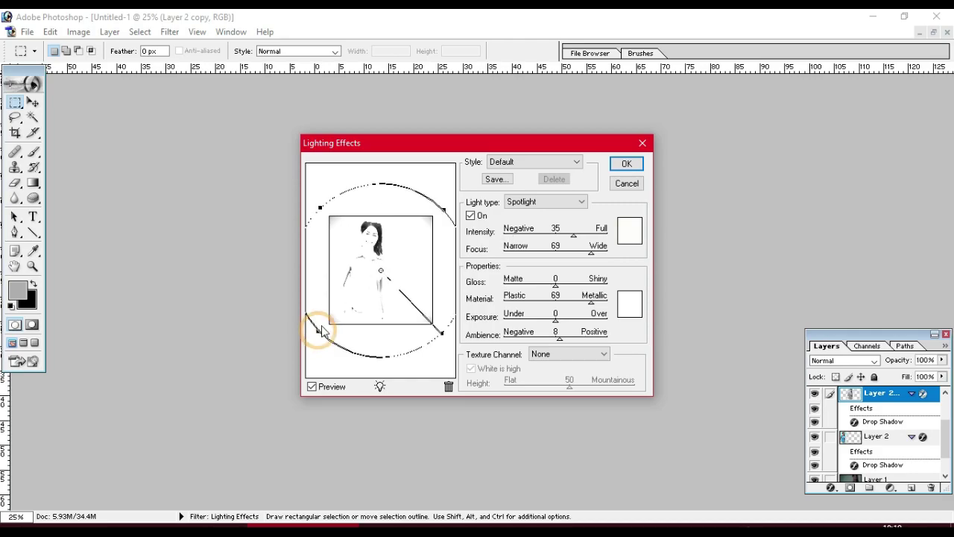
{"action": "left_click", "coordinate": [621, 163]}
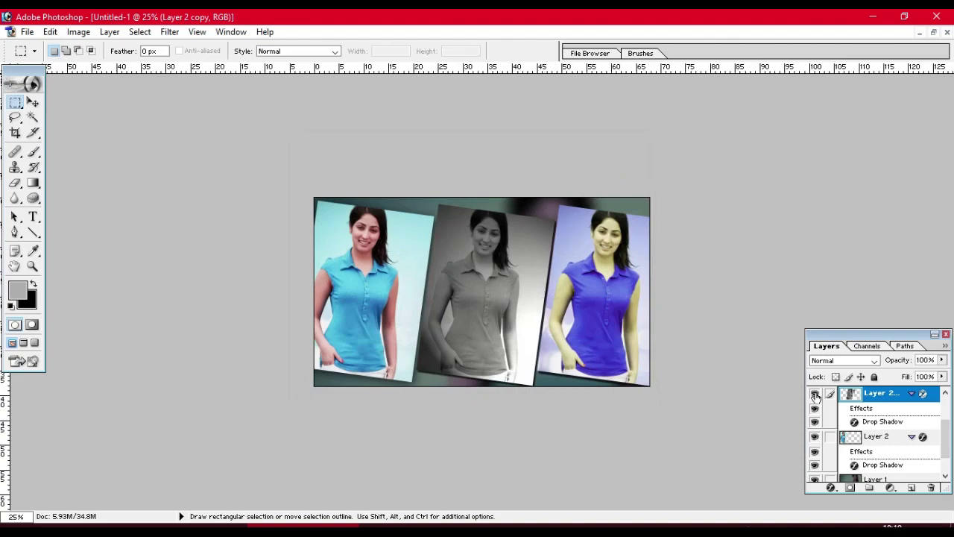
- Select Layer 2 and light the left photo with a circular Intensity 35, Focus 69 spotlight
{"action": "left_click", "coordinate": [868, 439]}
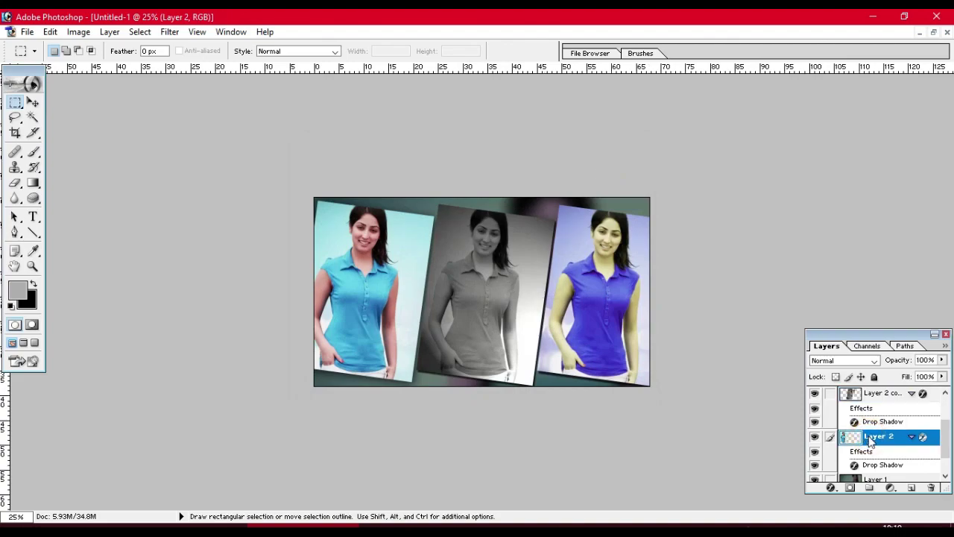
{"action": "right_click", "coordinate": [870, 442]}
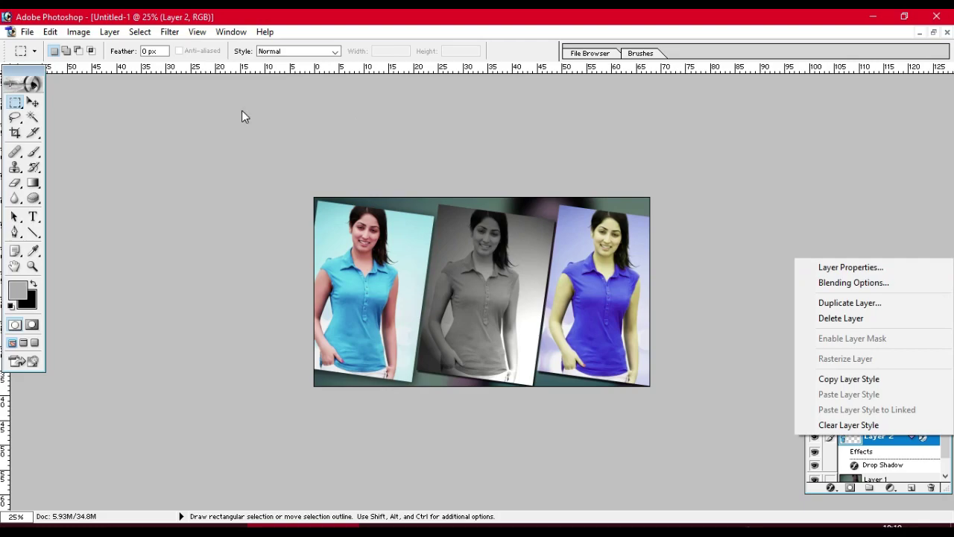
{"action": "left_click", "coordinate": [173, 33]}
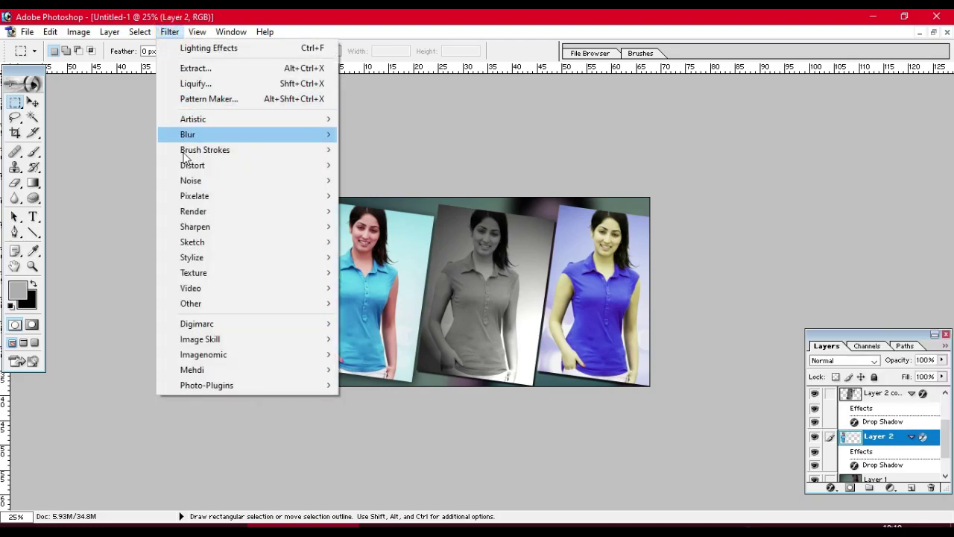
{"action": "mouse_move", "coordinate": [193, 212]}
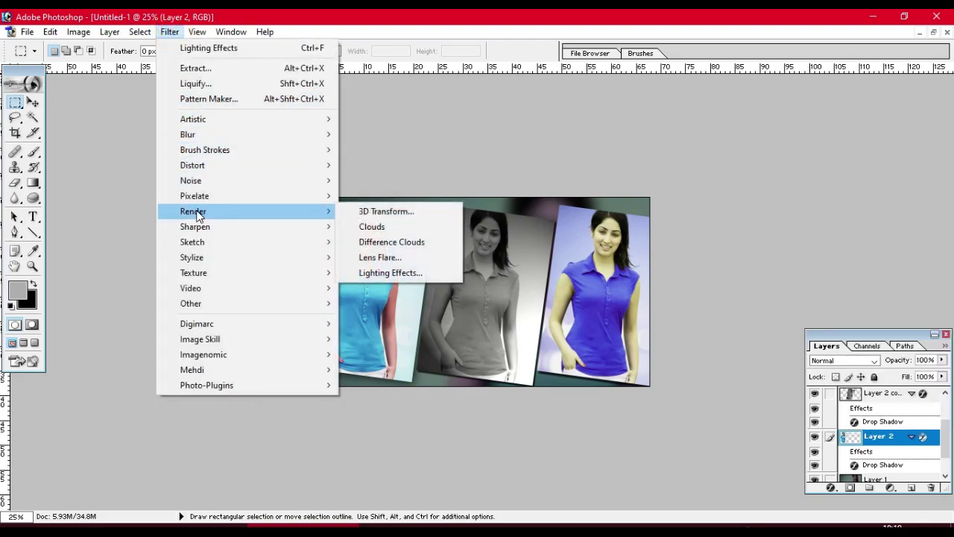
{"action": "left_click", "coordinate": [392, 272]}
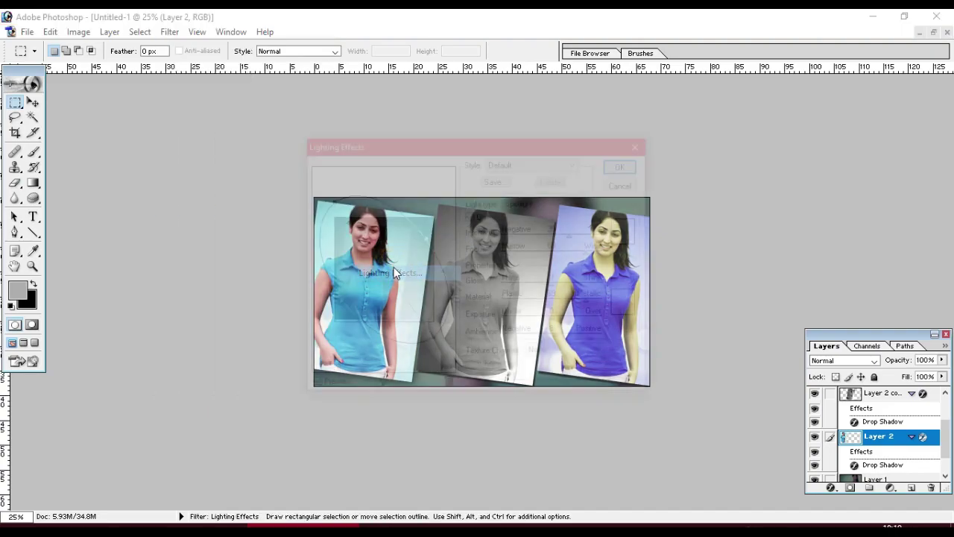
{"action": "mouse_move", "coordinate": [337, 302]}
{"action": "left_mouse_down"}
{"action": "mouse_move", "coordinate": [354, 343]}
{"action": "mouse_move", "coordinate": [456, 328]}
{"action": "left_mouse_up"}
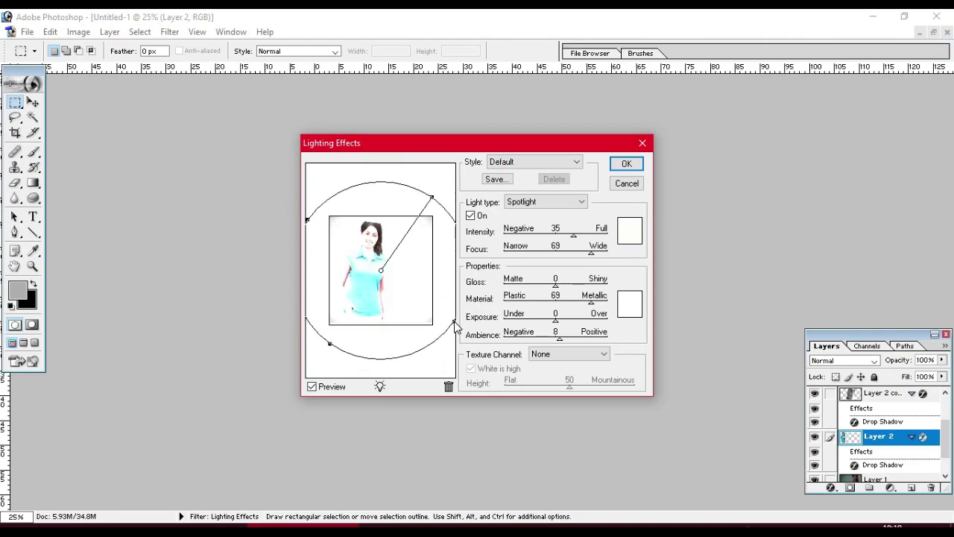
{"action": "left_click", "coordinate": [330, 340]}
{"action": "mouse_move", "coordinate": [331, 345]}
{"action": "left_mouse_down"}
{"action": "mouse_move", "coordinate": [360, 295]}
{"action": "mouse_move", "coordinate": [344, 326]}
{"action": "left_mouse_up"}
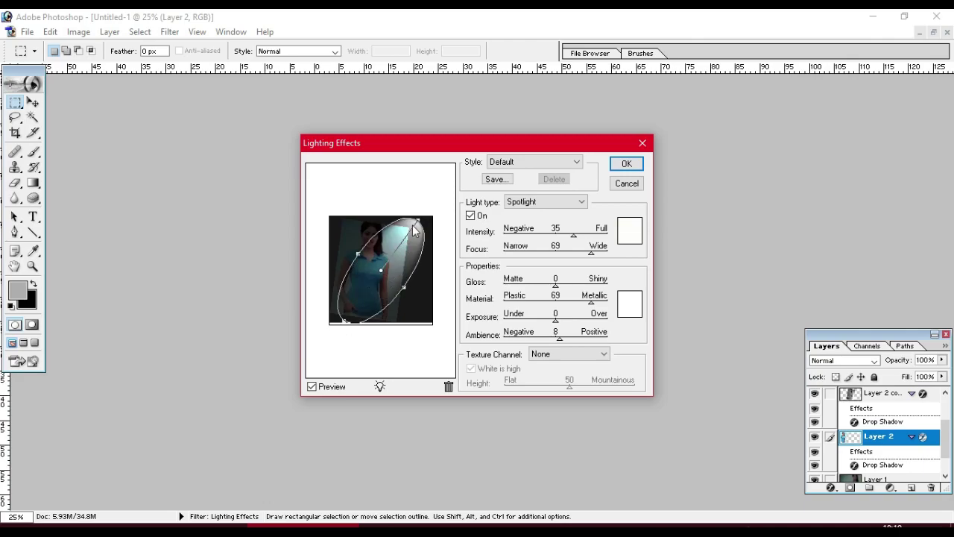
{"action": "left_click", "coordinate": [403, 286]}
{"action": "left_click_drag", "start_coordinate": [404, 288], "coordinate": [422, 304]}
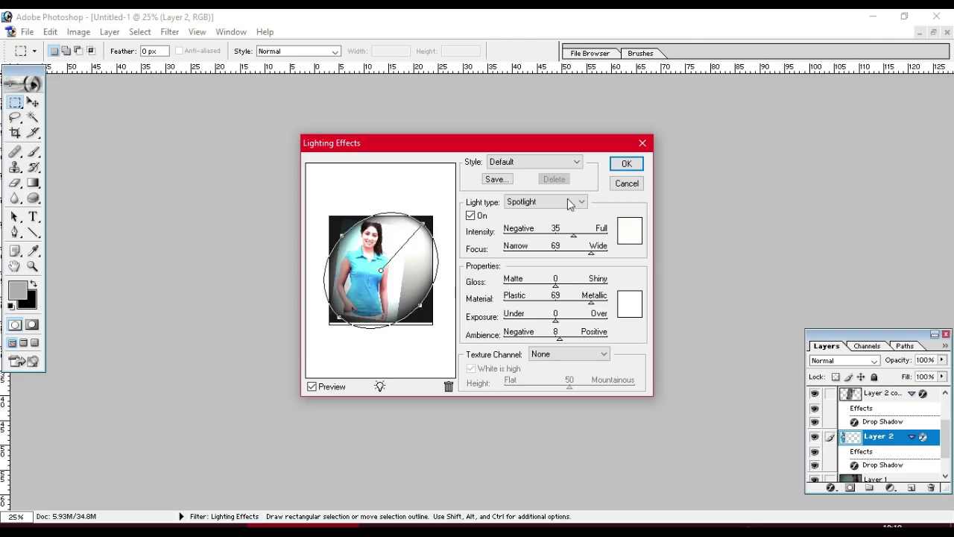
{"action": "left_click", "coordinate": [626, 163]}
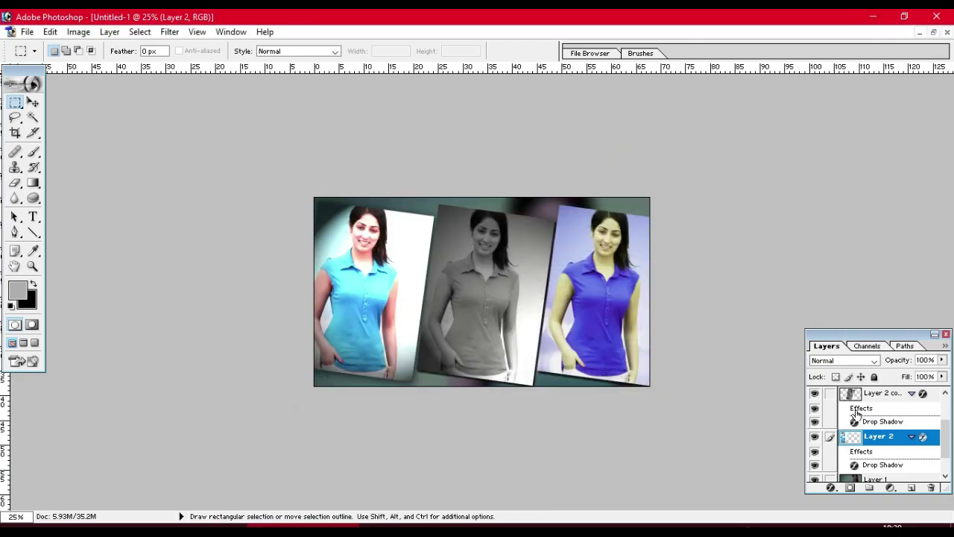
- With the Move tool, select Layer 2 copy 2, the right photo
{"action": "right_click", "coordinate": [613, 295]}
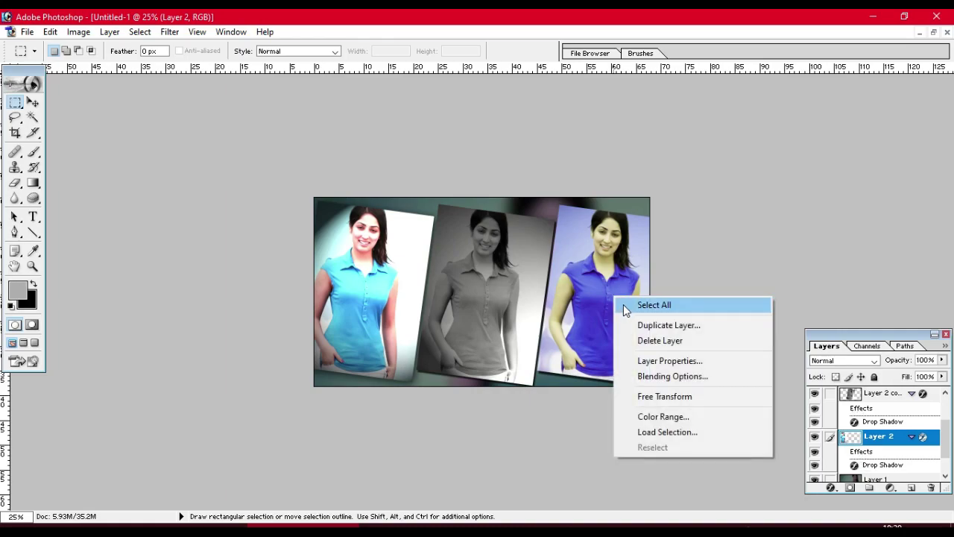
{"action": "left_click", "coordinate": [33, 104]}
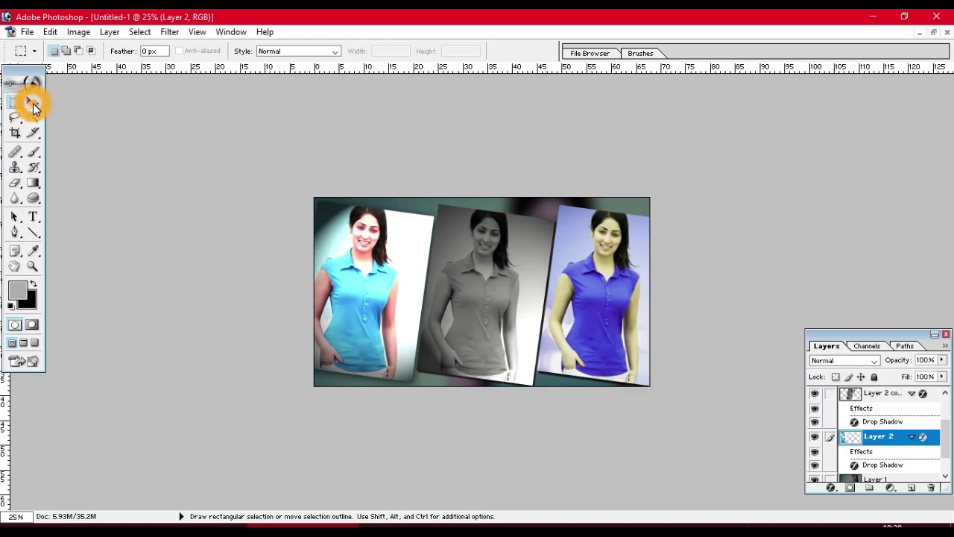
{"action": "right_click", "coordinate": [598, 257]}
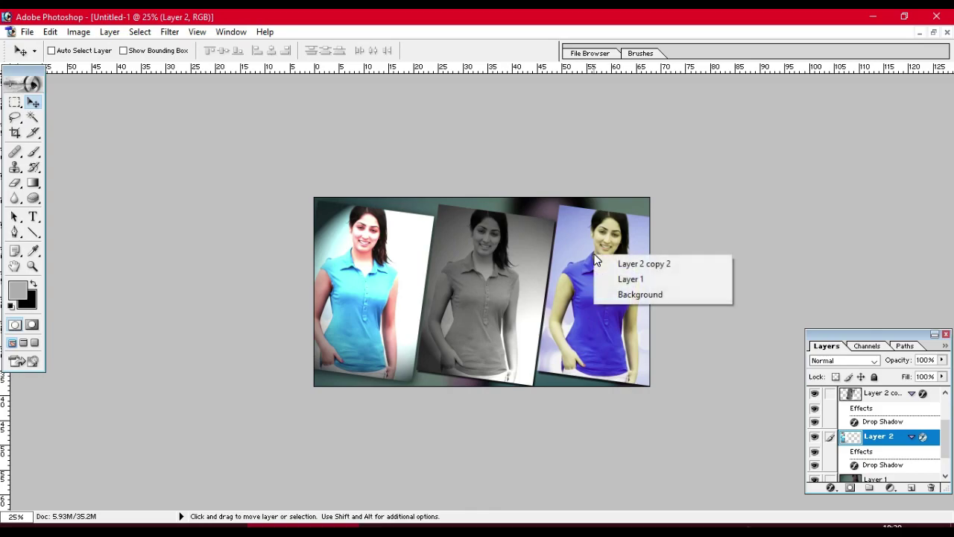
{"action": "left_click", "coordinate": [612, 262]}
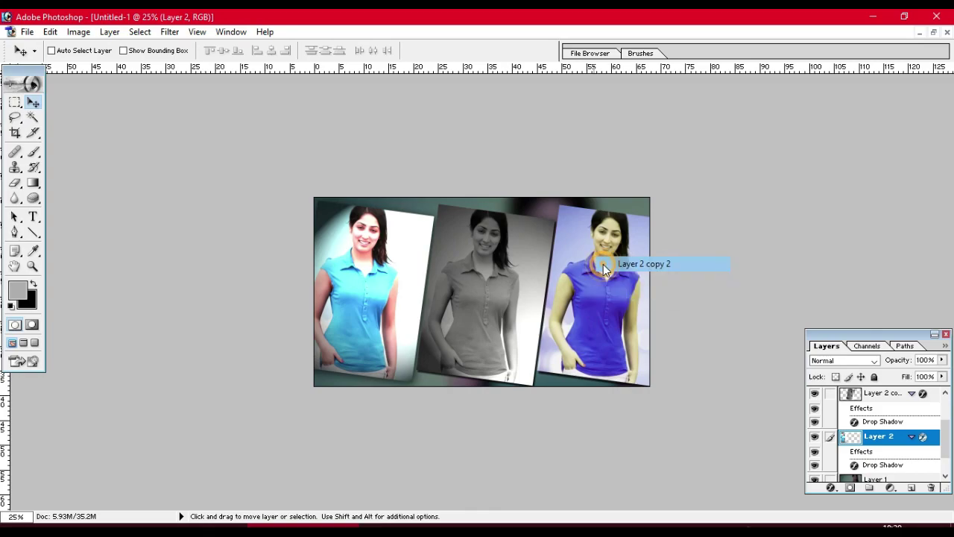
- Save for Web as JPEG High into the Libraries > Videos folder
{"action": "left_click", "coordinate": [79, 33]}
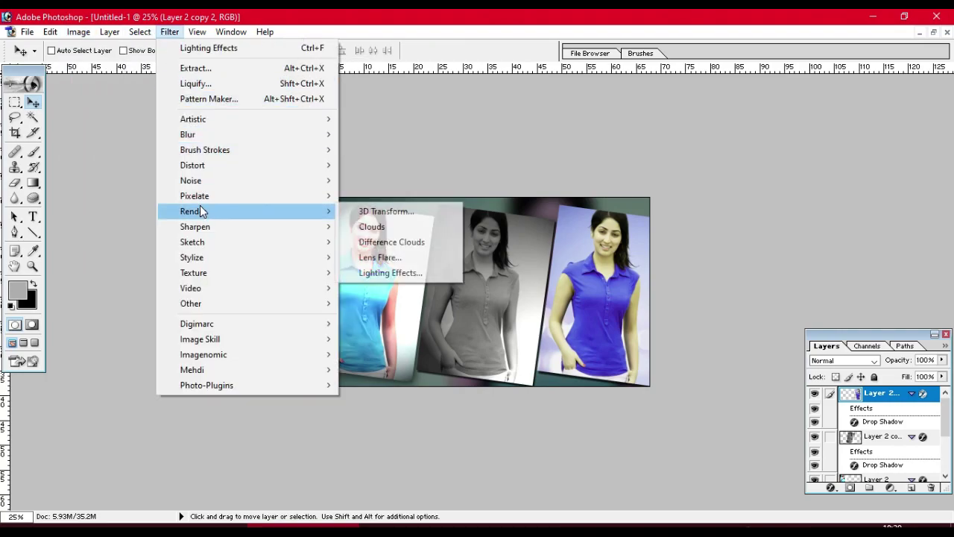
{"action": "mouse_move", "coordinate": [193, 211]}
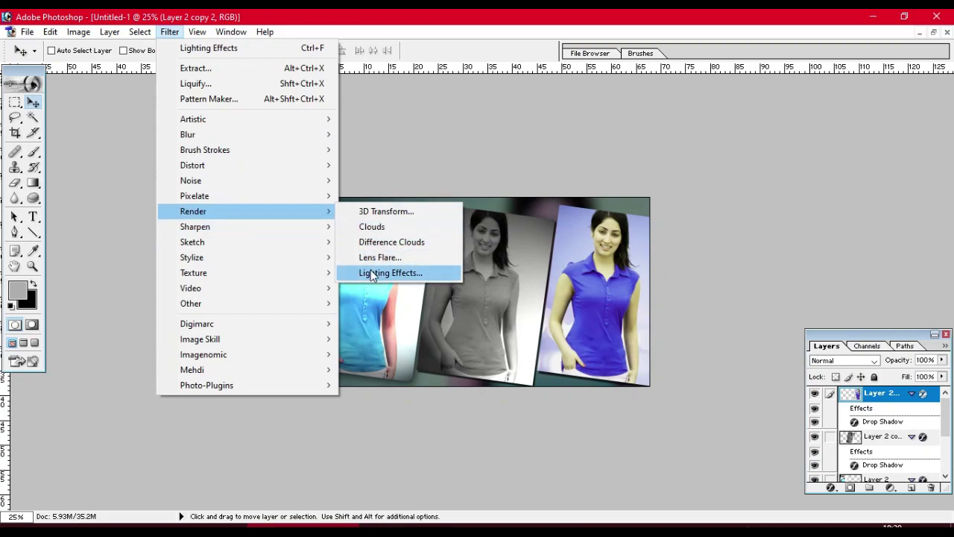
{"action": "left_click", "coordinate": [26, 33]}
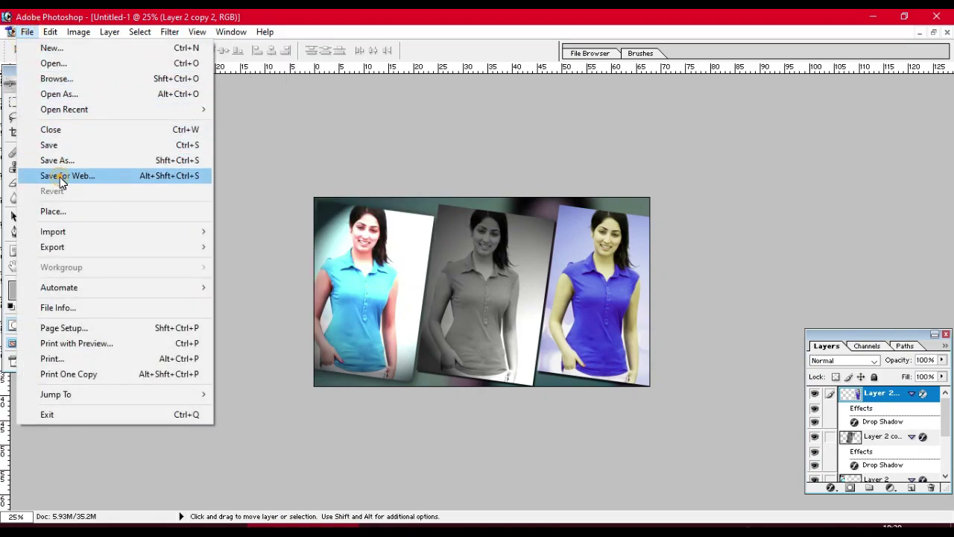
{"action": "left_click", "coordinate": [59, 176]}
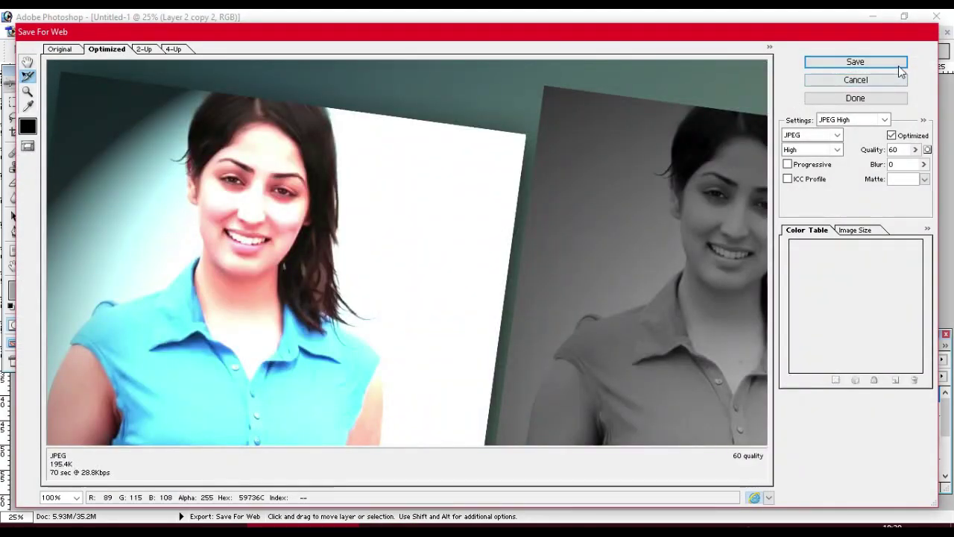
{"action": "left_click", "coordinate": [901, 64]}
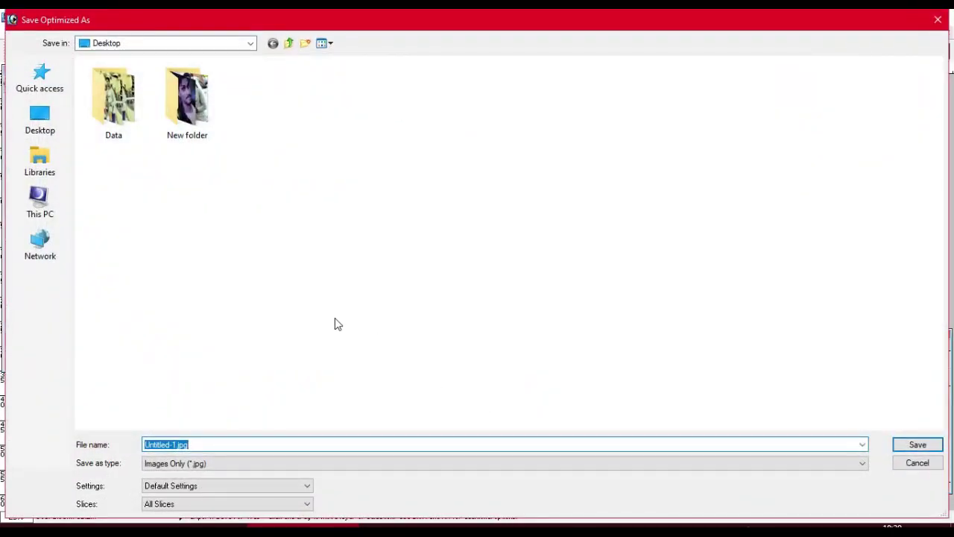
{"action": "left_click", "coordinate": [40, 160]}
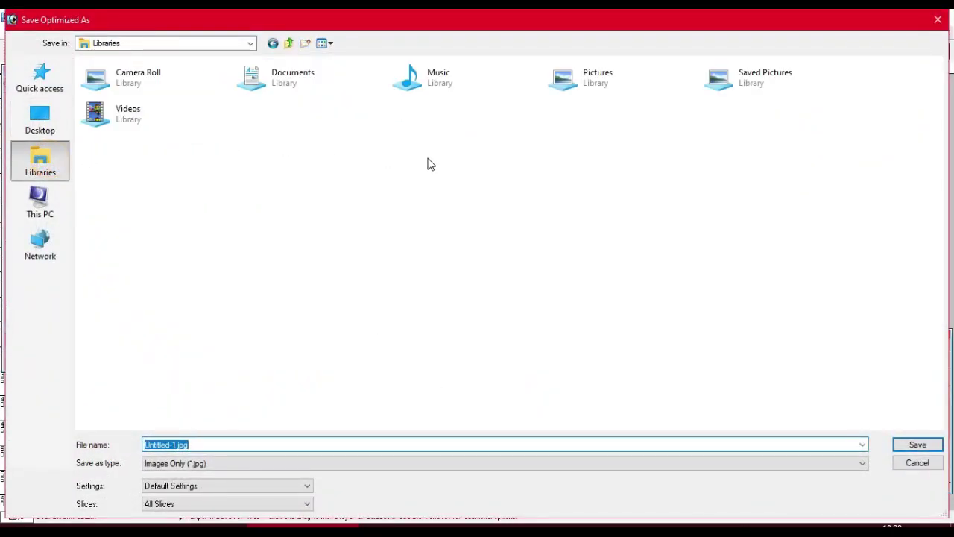
{"action": "left_click", "coordinate": [154, 121]}
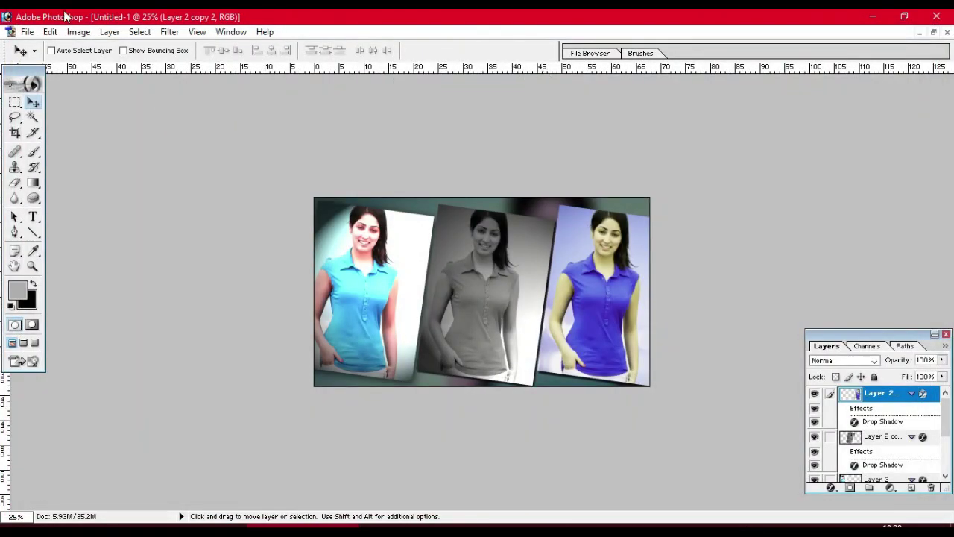
{"action": "left_click", "coordinate": [78, 32]}
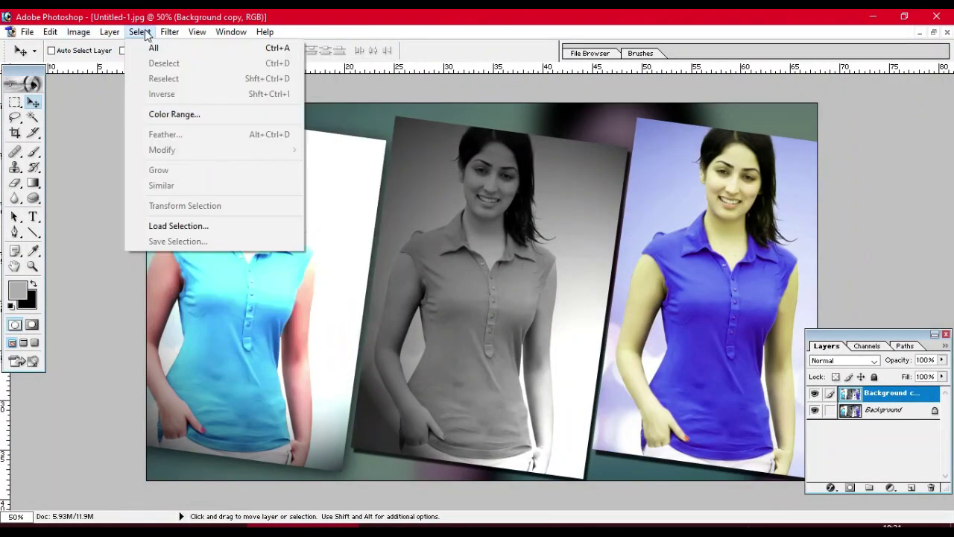
{"action": "mouse_move", "coordinate": [169, 31]}
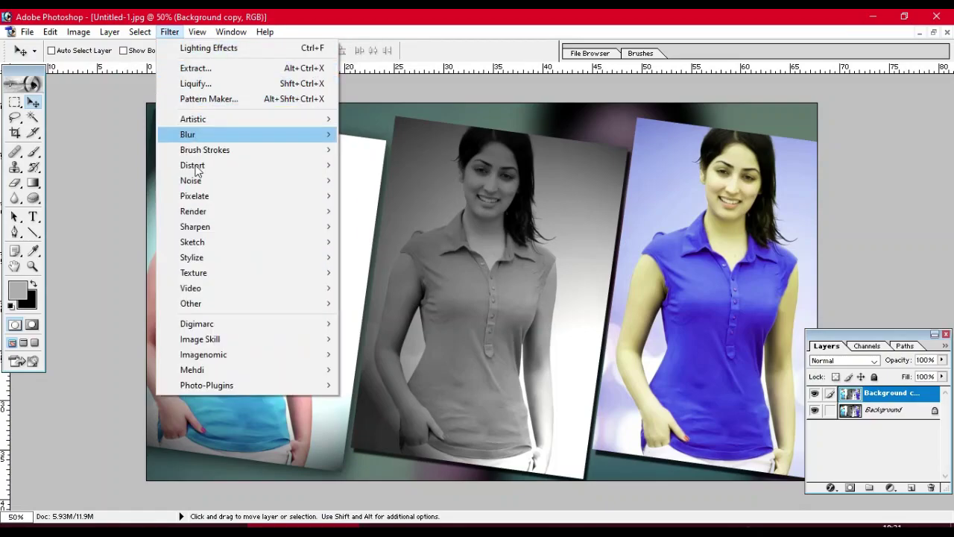
{"action": "mouse_move", "coordinate": [193, 211]}
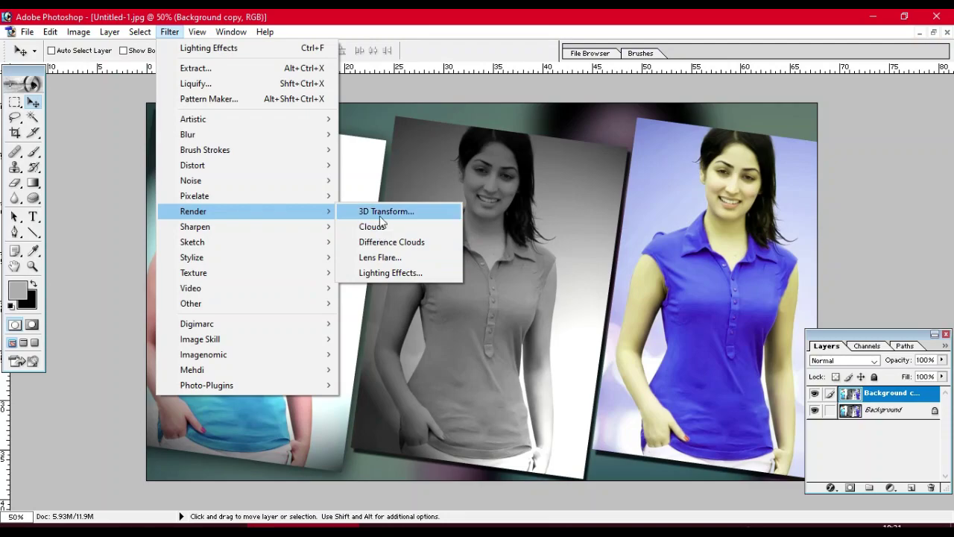
{"action": "left_click", "coordinate": [381, 246]}
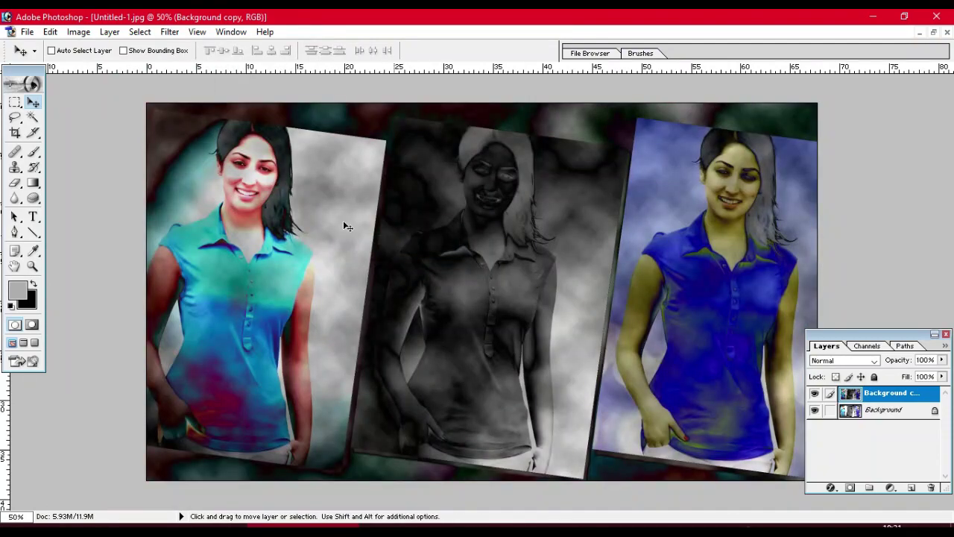
{"action": "key", "text": "ctrl+z"}
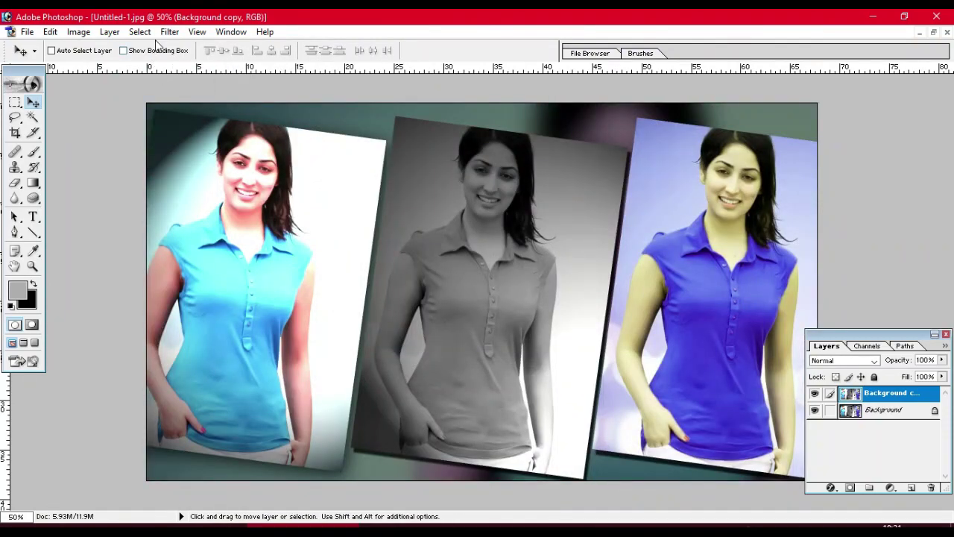
{"action": "left_click", "coordinate": [167, 31]}
{"action": "mouse_move", "coordinate": [193, 211]}
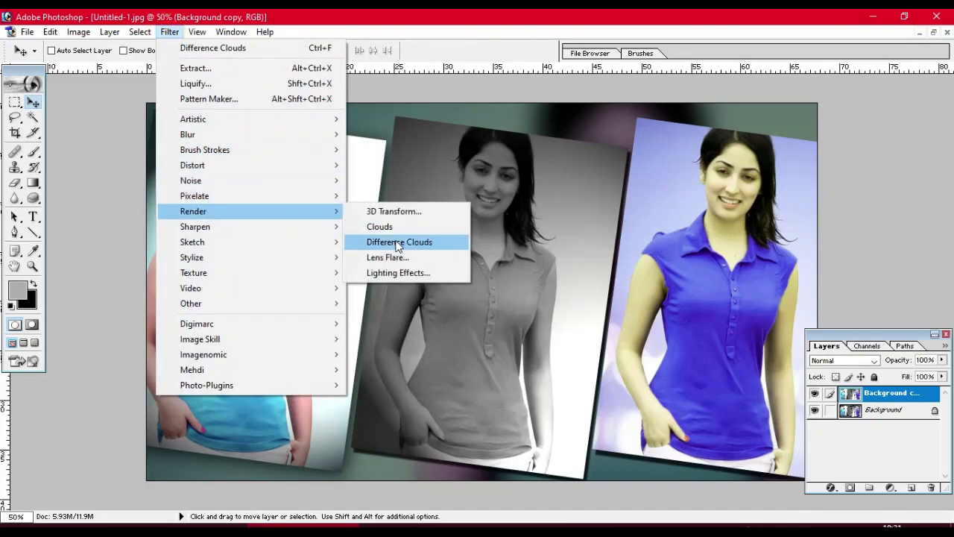
- Render a 35mm Prime Lens Flare at brightness 144, centred at the lower left photo
{"action": "left_click", "coordinate": [388, 257]}
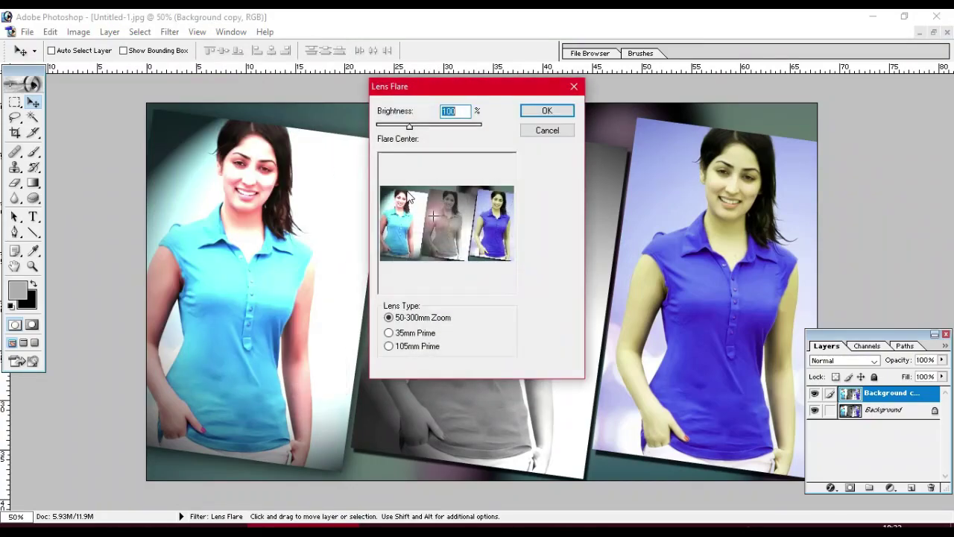
{"action": "left_click", "coordinate": [429, 129]}
{"action": "left_click", "coordinate": [433, 214]}
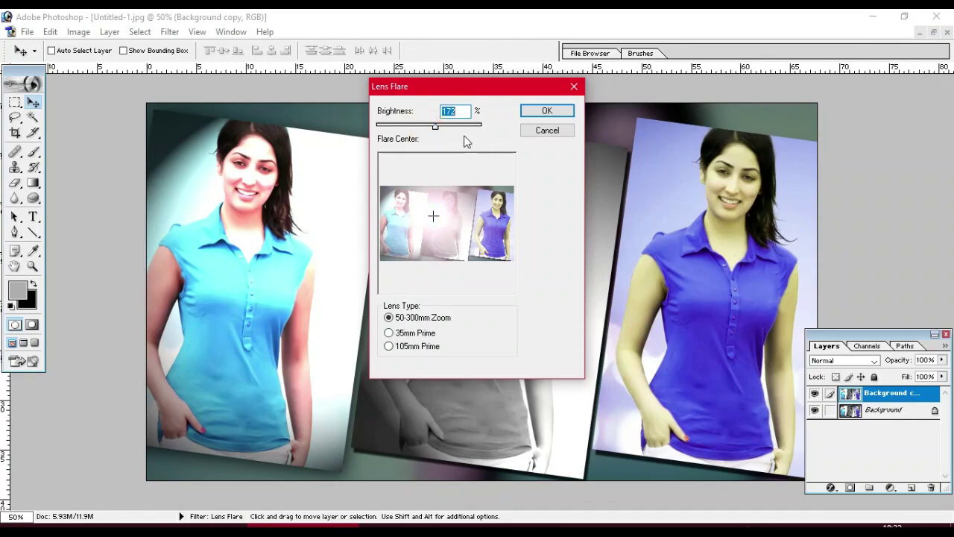
{"action": "left_click", "coordinate": [389, 333]}
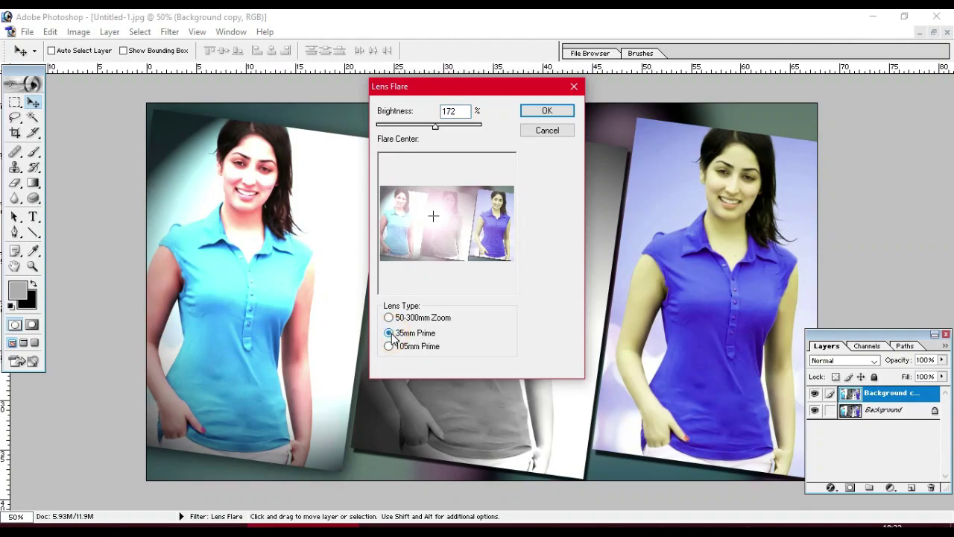
{"action": "left_click", "coordinate": [387, 357]}
{"action": "left_click", "coordinate": [434, 217]}
{"action": "left_click", "coordinate": [429, 210]}
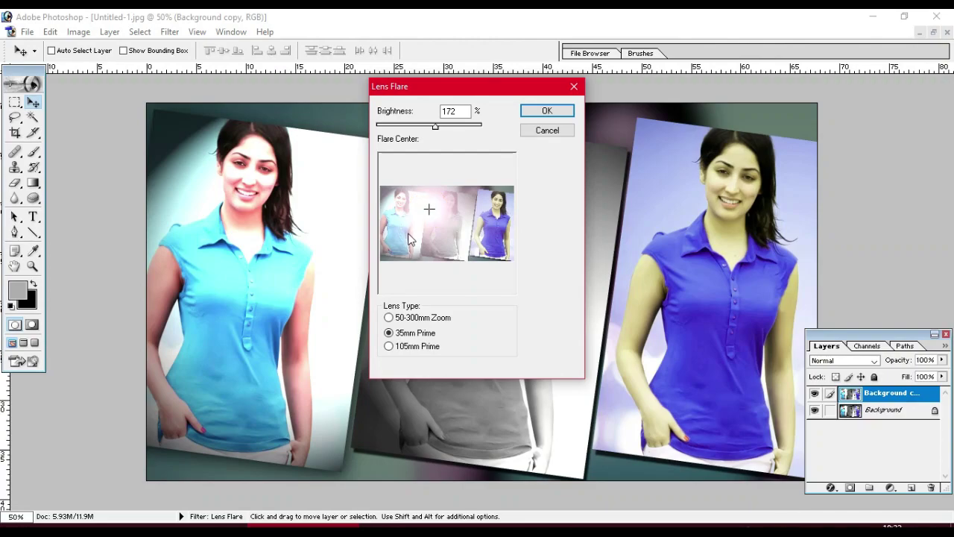
{"action": "left_click", "coordinate": [404, 239]}
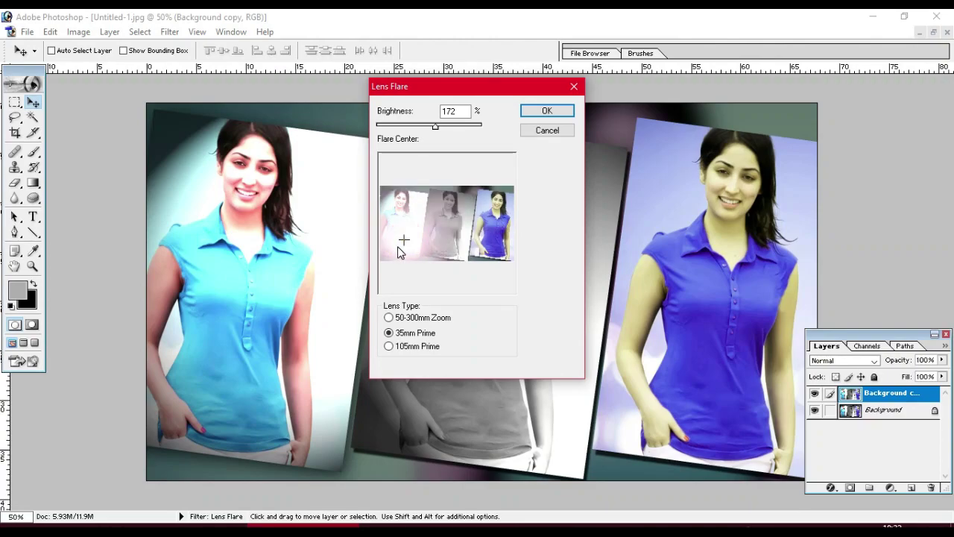
{"action": "mouse_move", "coordinate": [436, 126]}
{"action": "left_mouse_down"}
{"action": "mouse_move", "coordinate": [417, 126]}
{"action": "mouse_move", "coordinate": [426, 126]}
{"action": "left_mouse_up"}
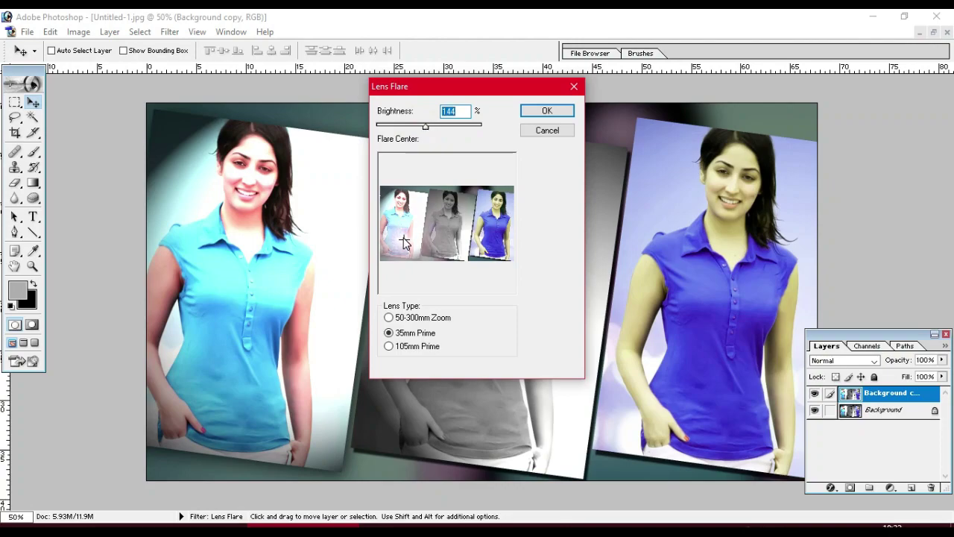
{"action": "left_click", "coordinate": [387, 254]}
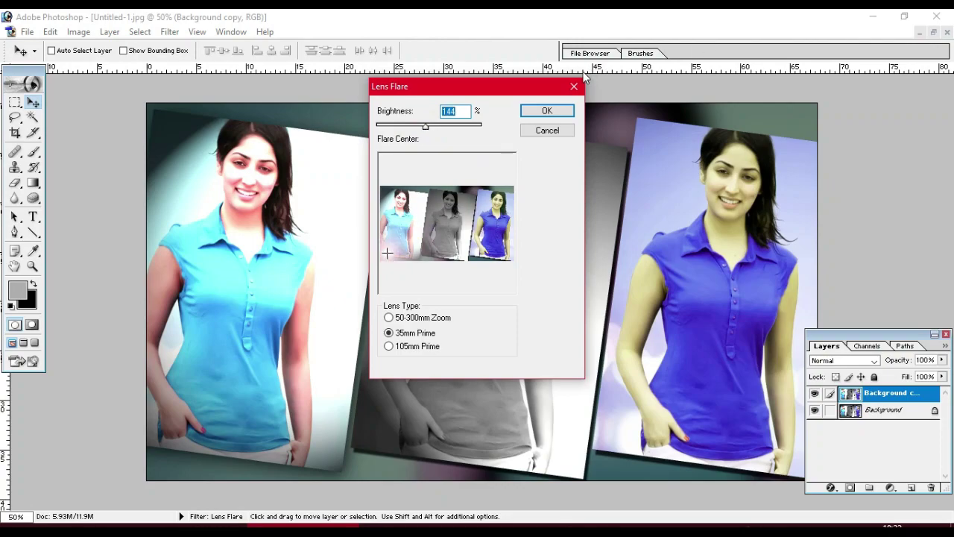
{"action": "left_click", "coordinate": [551, 110]}
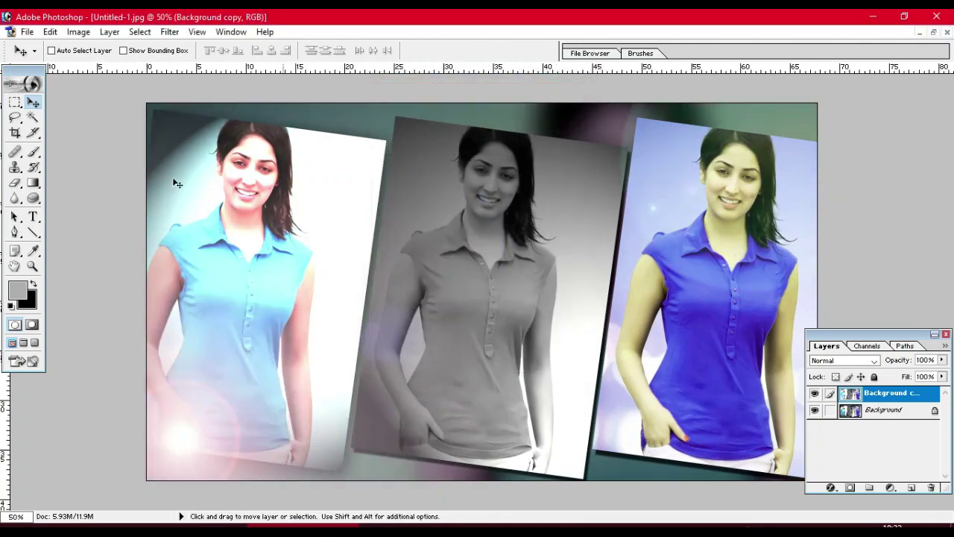
- Apply the Five Lights Up Lighting Effects style to the Background copy
{"action": "left_click", "coordinate": [169, 31]}
{"action": "mouse_move", "coordinate": [223, 211]}
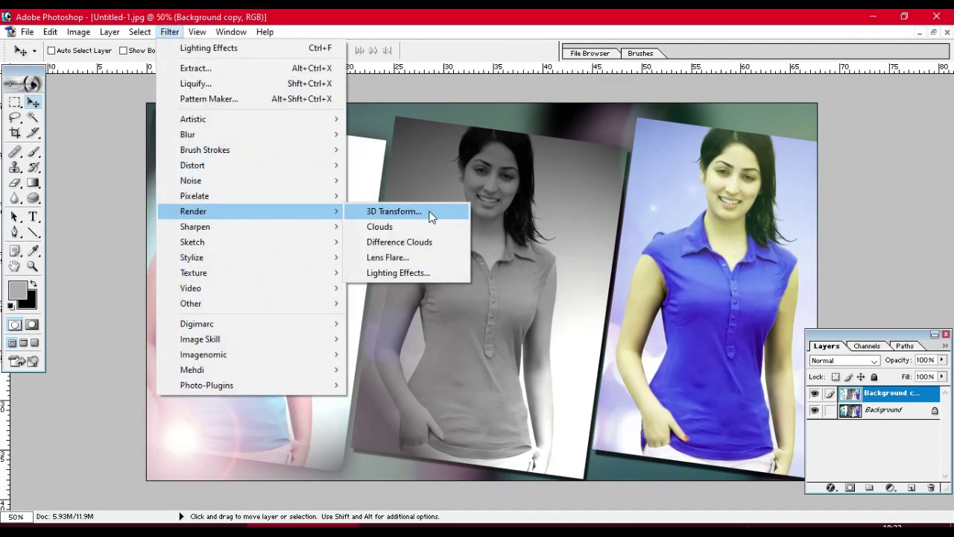
{"action": "left_click", "coordinate": [415, 273]}
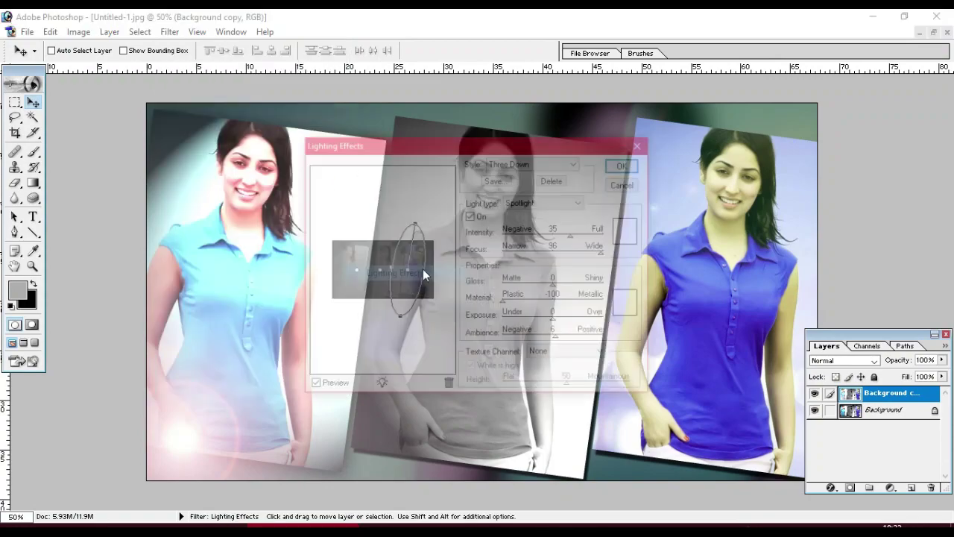
{"action": "left_click", "coordinate": [522, 161]}
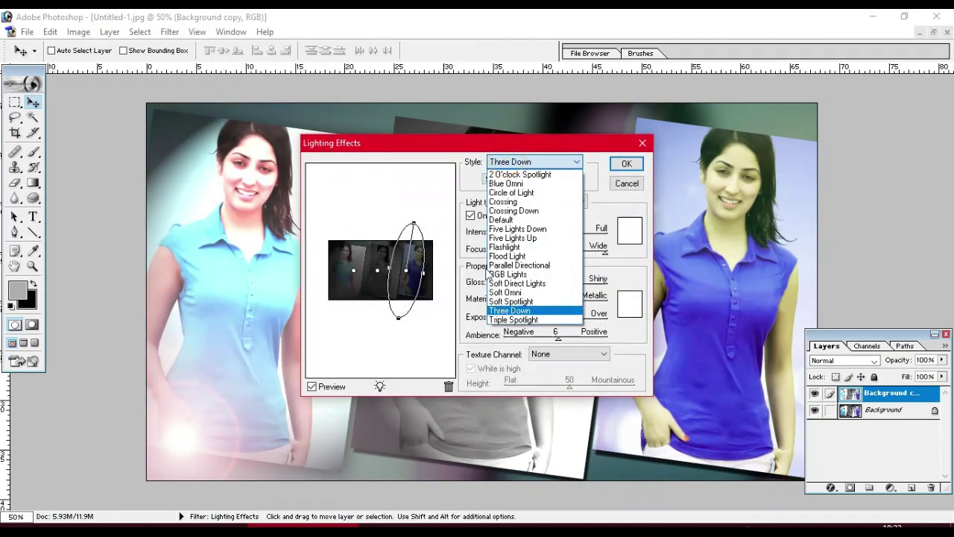
{"action": "left_click", "coordinate": [507, 320]}
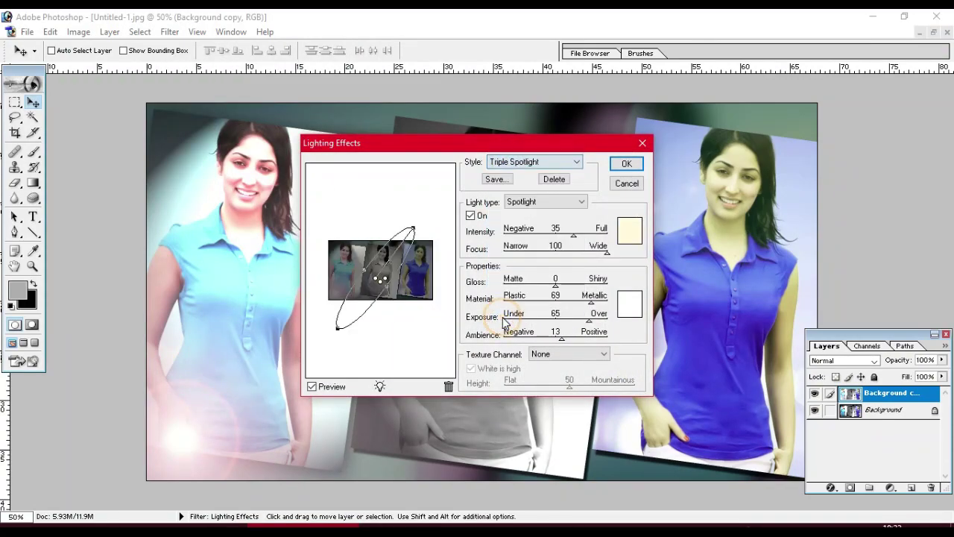
{"action": "left_click", "coordinate": [549, 162]}
{"action": "left_click", "coordinate": [513, 237]}
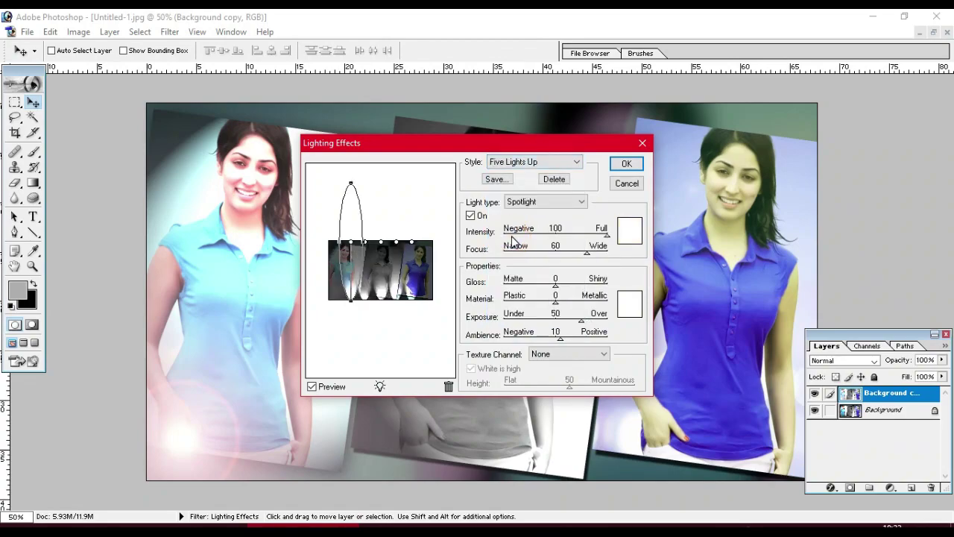
{"action": "left_click", "coordinate": [624, 164]}
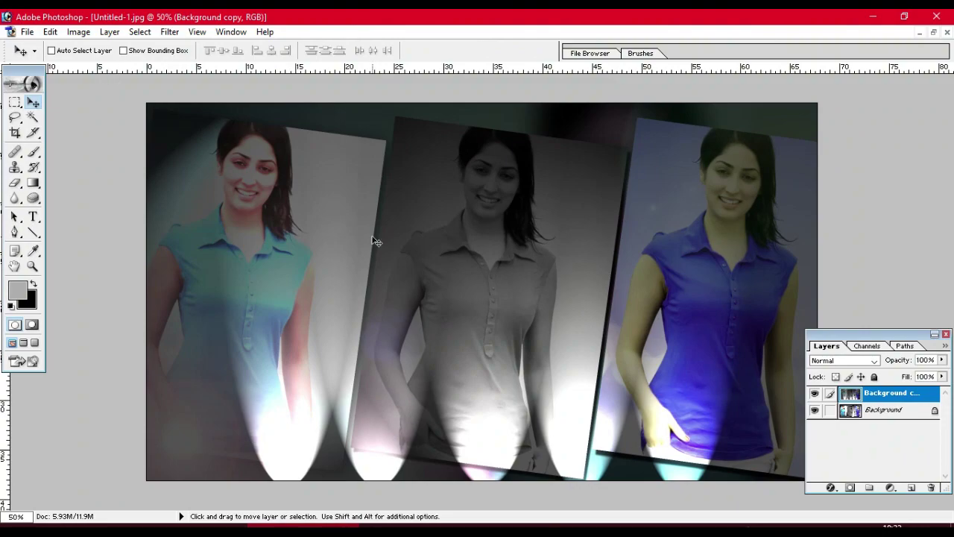
- Select the Background layer and apply Brightness/Contrast with Brightness +61
{"action": "left_click", "coordinate": [886, 411]}
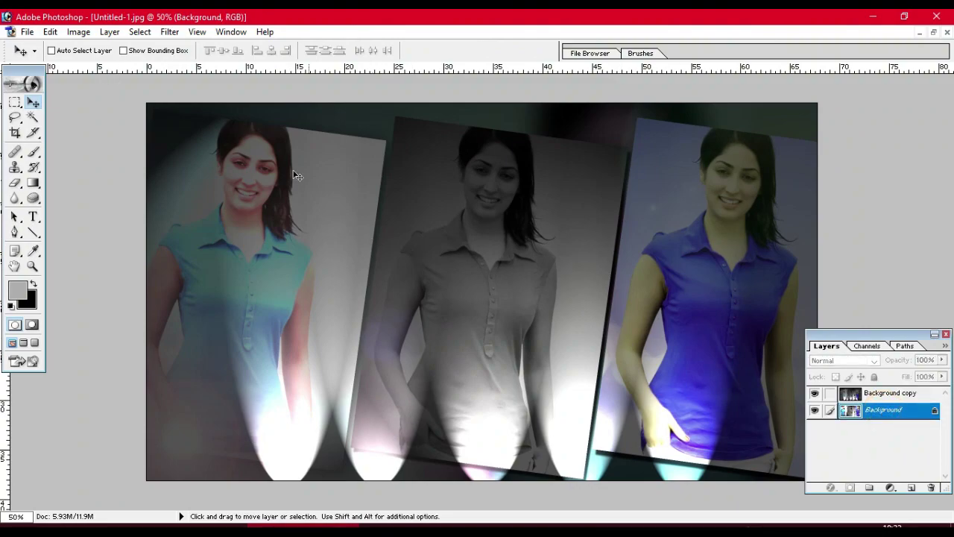
{"action": "left_click", "coordinate": [79, 32]}
{"action": "mouse_move", "coordinate": [109, 68]}
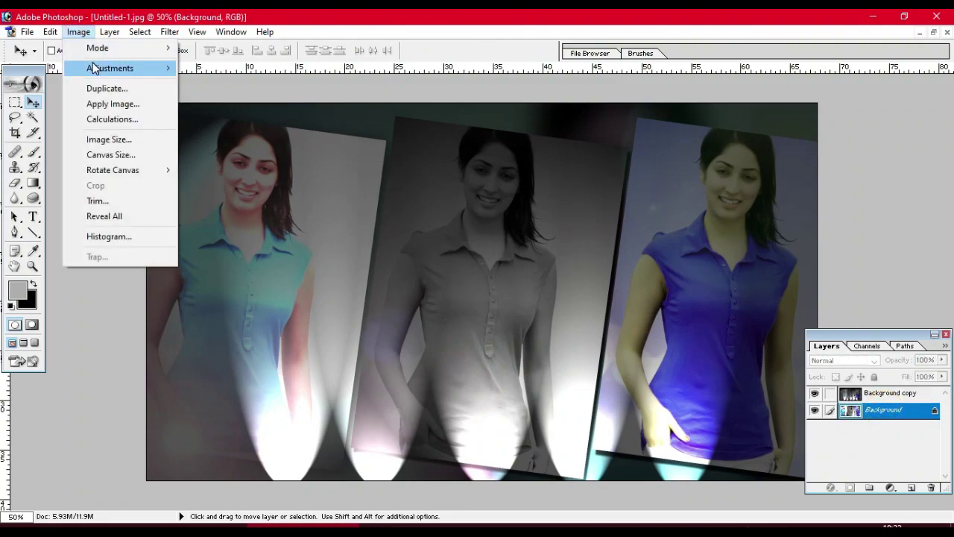
{"action": "left_click", "coordinate": [217, 160]}
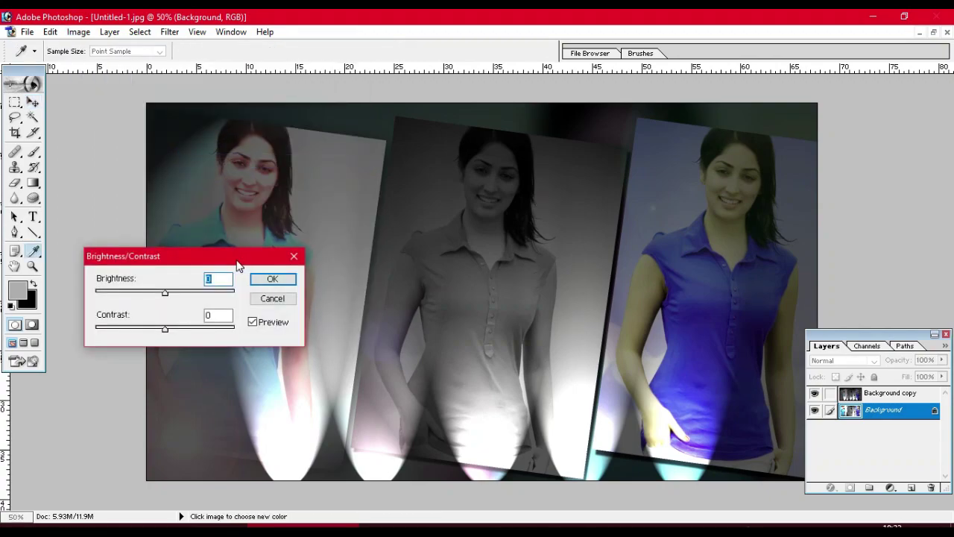
{"action": "left_click", "coordinate": [207, 291]}
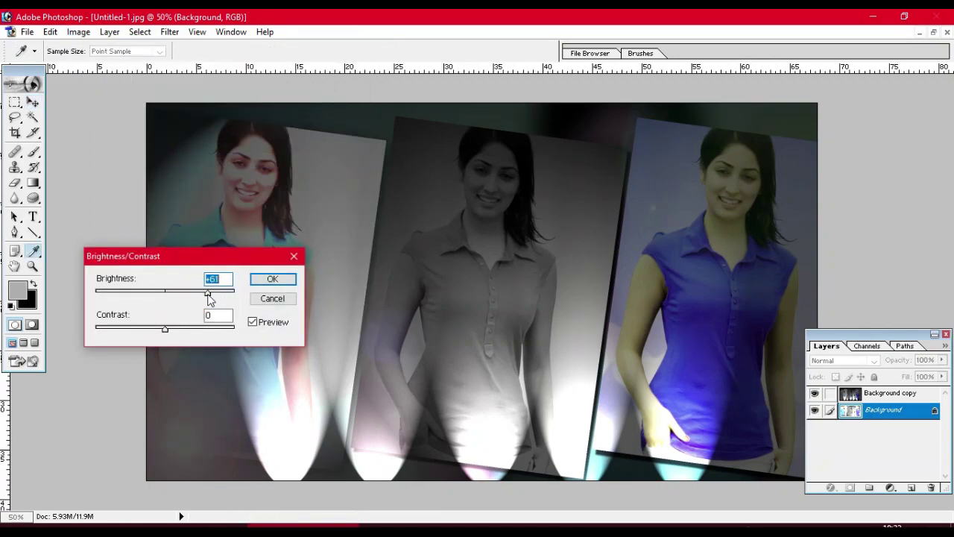
{"action": "left_click", "coordinate": [188, 324]}
{"action": "left_click", "coordinate": [273, 278]}
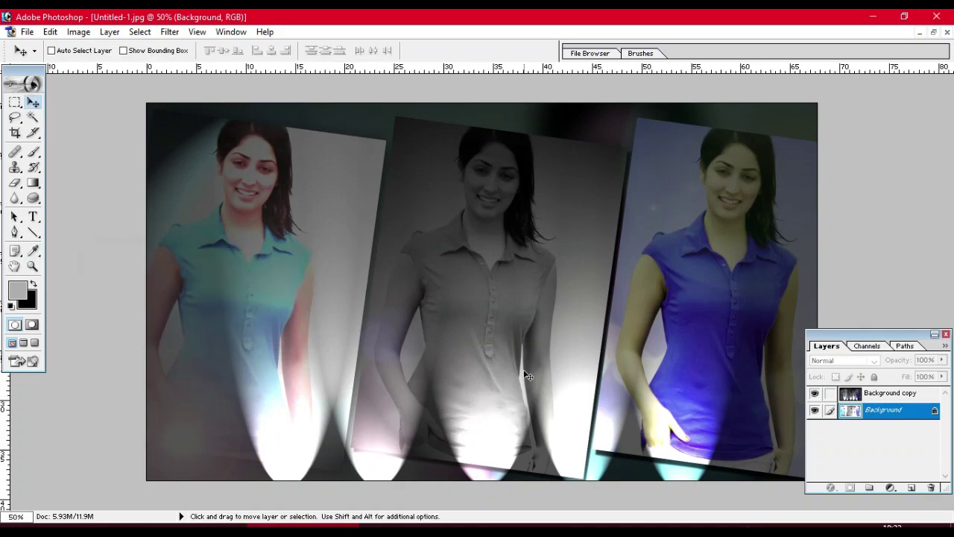
{"action": "left_click", "coordinate": [27, 32]}
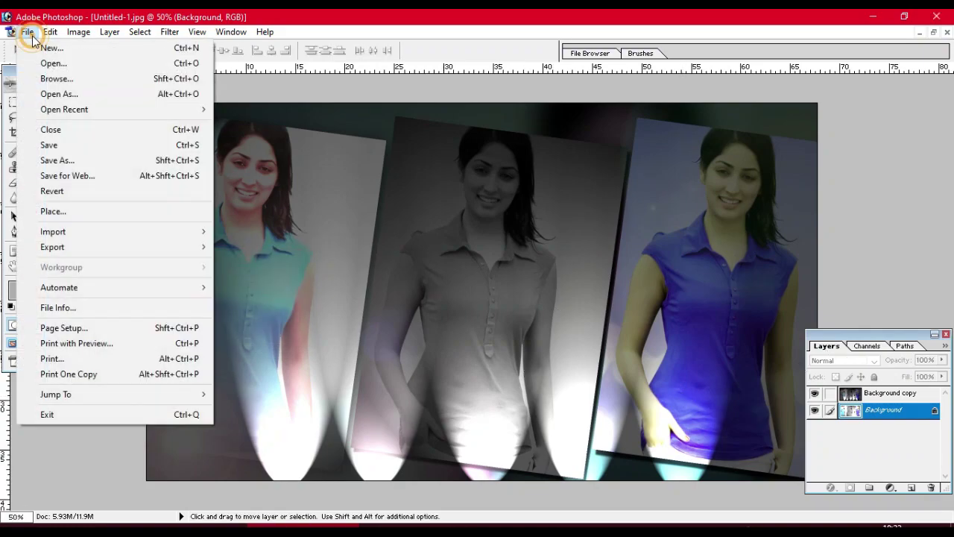
- After dismissing the Save for Web preview, run Imagenomic Portraiture on the Background layer at Smoothing: High
{"action": "left_click", "coordinate": [73, 180]}
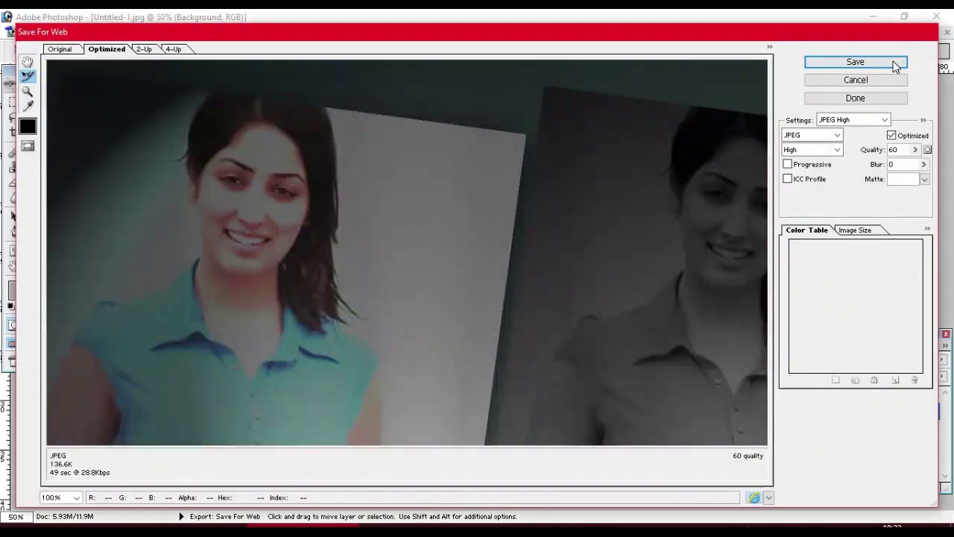
{"action": "left_click", "coordinate": [877, 82]}
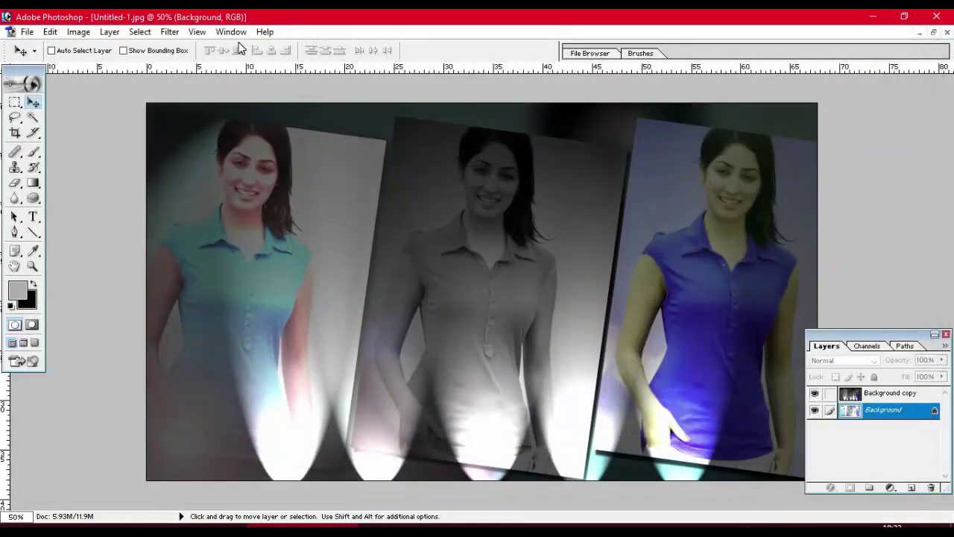
{"action": "left_click", "coordinate": [169, 31]}
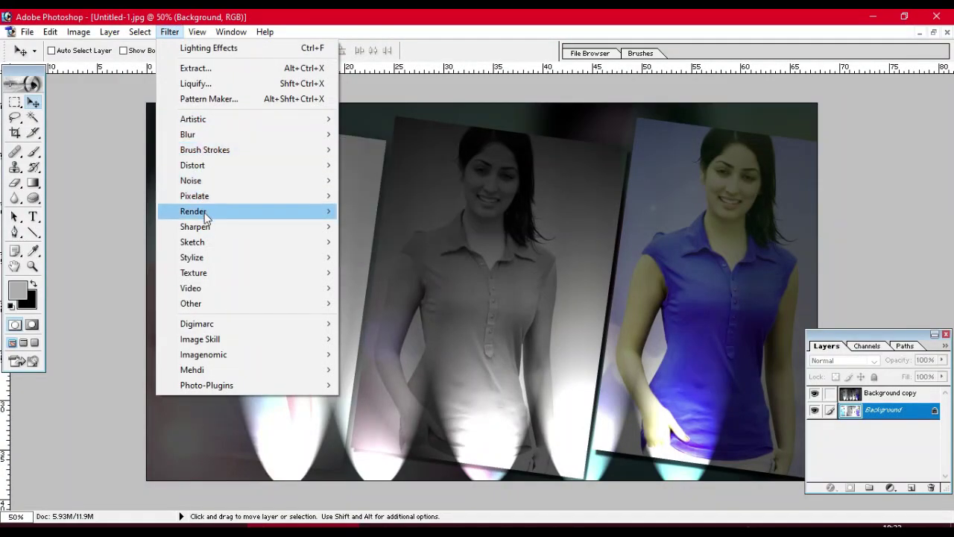
{"action": "mouse_move", "coordinate": [203, 354]}
{"action": "left_click", "coordinate": [372, 355]}
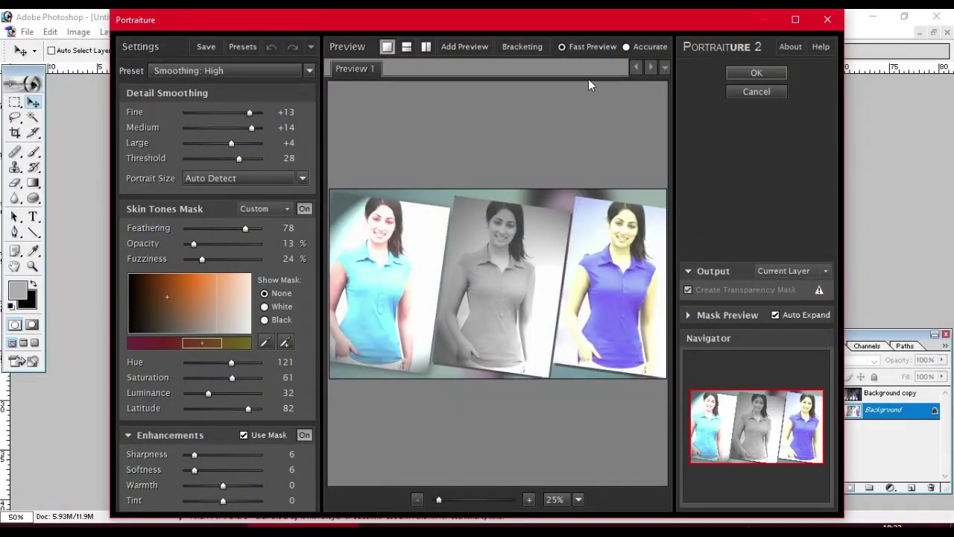
{"action": "left_click", "coordinate": [756, 73]}
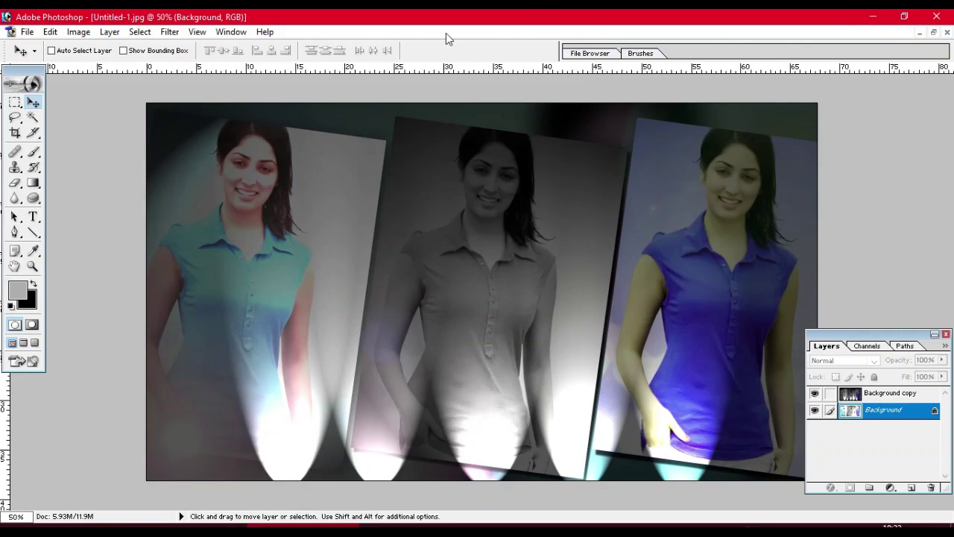
- Save for Web as JPEG High, overwriting Untitled-1.jpg in the Videos folder
{"action": "left_click", "coordinate": [22, 34]}
{"action": "left_click", "coordinate": [79, 177]}
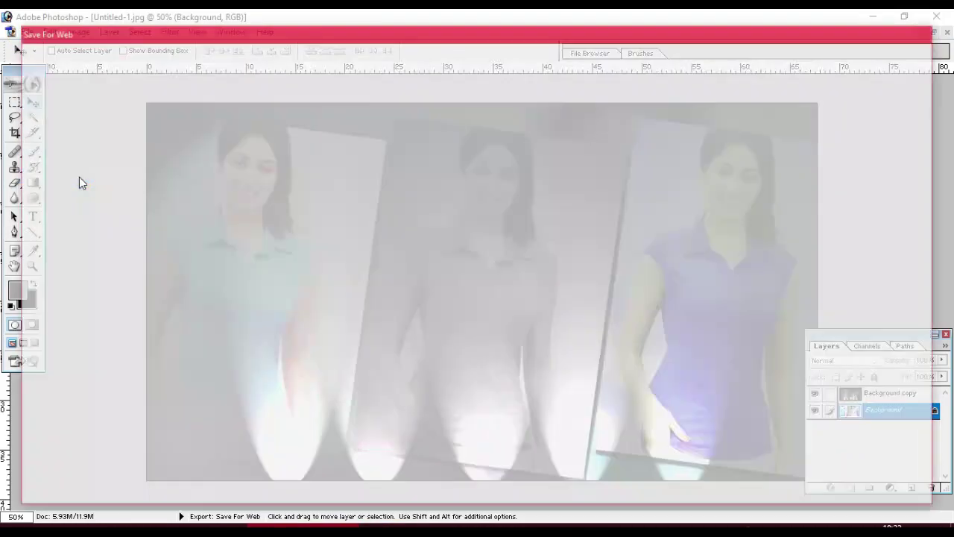
{"action": "key", "text": "Return"}
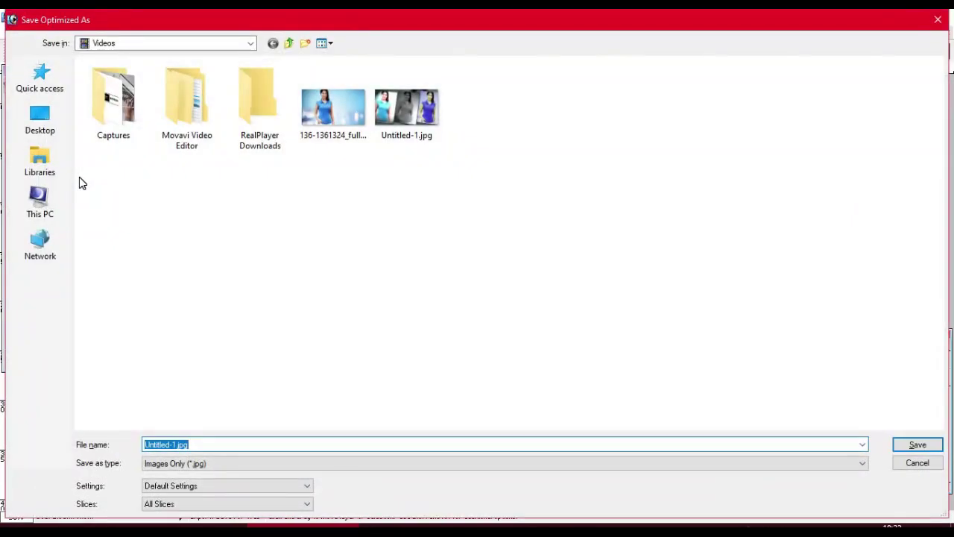
{"action": "key", "text": "Return"}
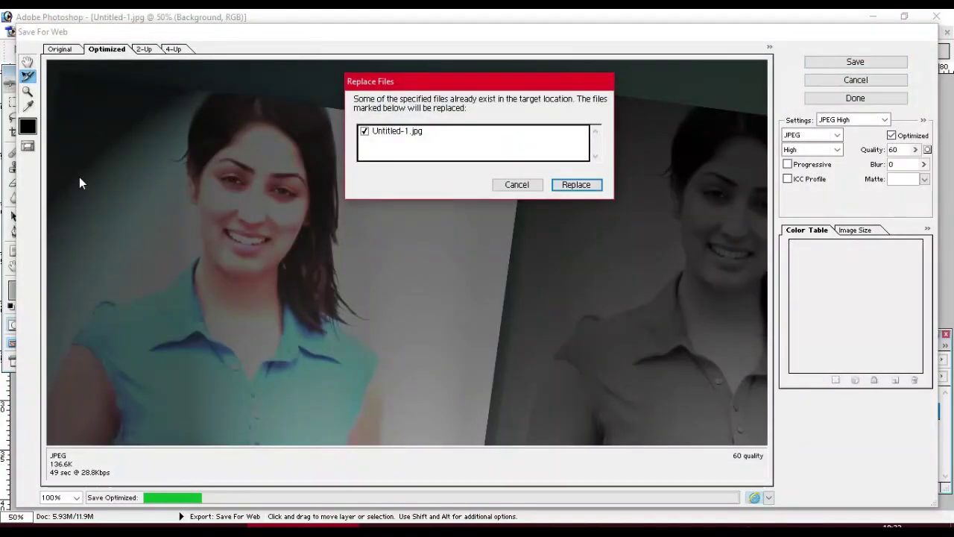
{"action": "key", "text": "Return"}
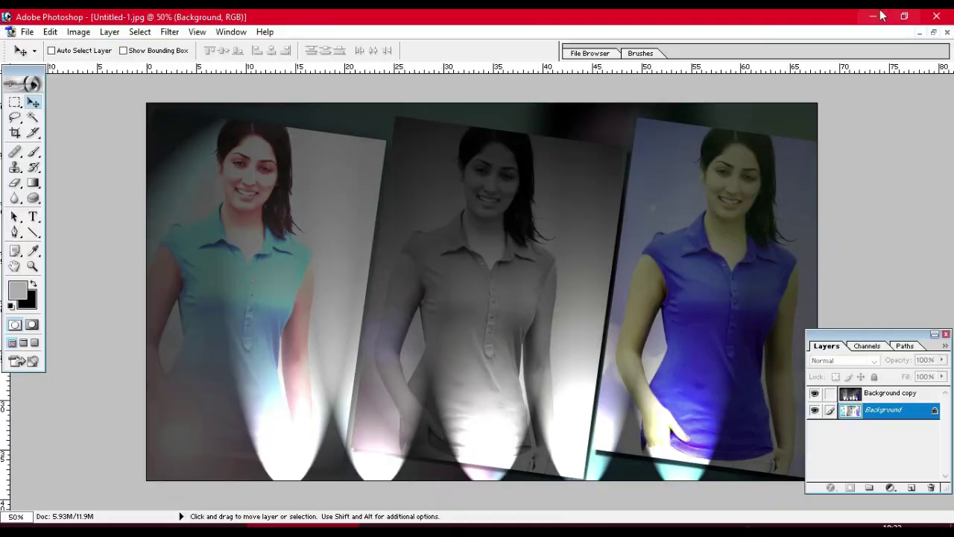